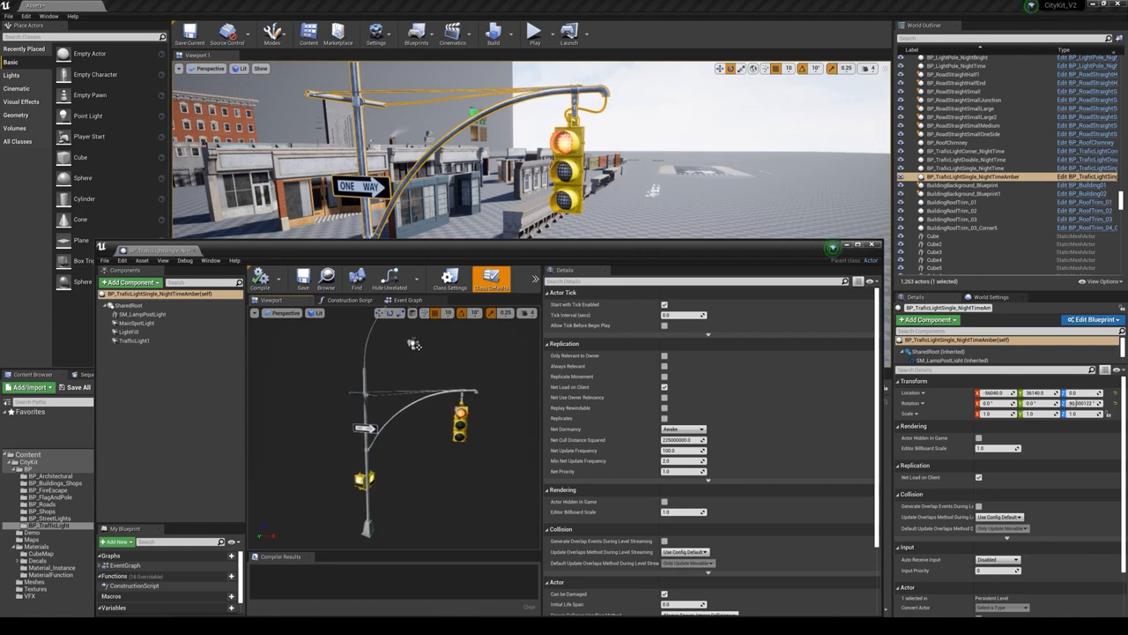
- Select the traffic light's SM_LampPostLight mesh and assign the Element 4 material, MI_TrafficLightDark_Inst, to Element 5
{"action": "left_click", "coordinate": [367, 432]}
{"action": "scroll", "coordinate": [694, 491], "scroll_direction": "down", "scroll_amount": 5}
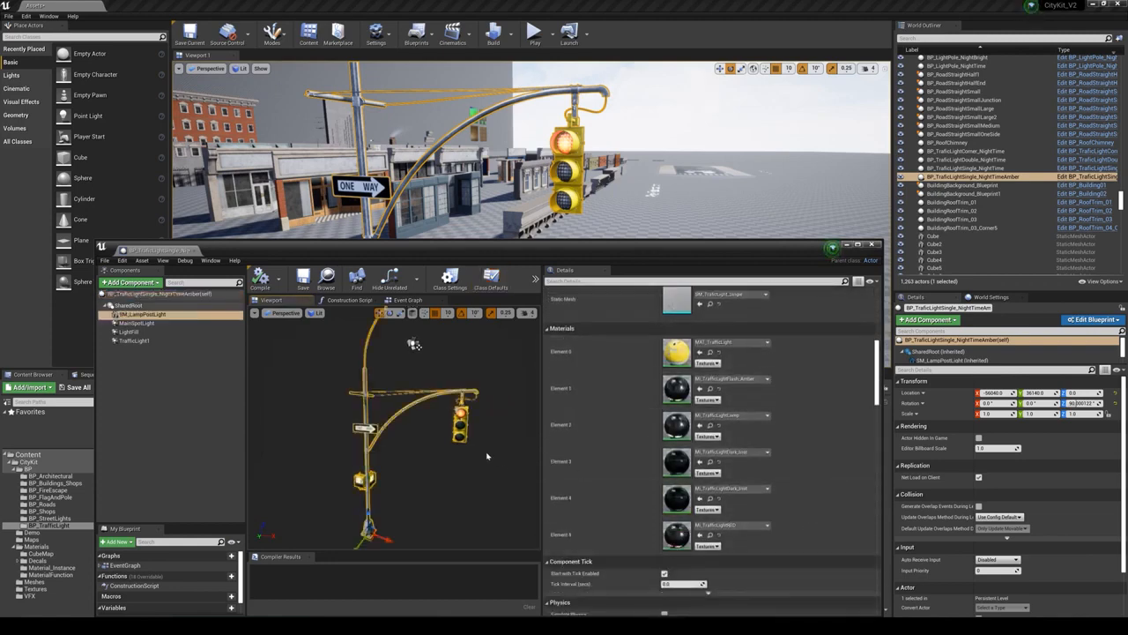
{"action": "mouse_move", "coordinate": [417, 438]}
{"action": "right_mouse_down"}
{"action": "mouse_move", "coordinate": [434, 432]}
{"action": "mouse_move", "coordinate": [418, 438]}
{"action": "right_mouse_up"}
{"action": "key", "text": "w"}
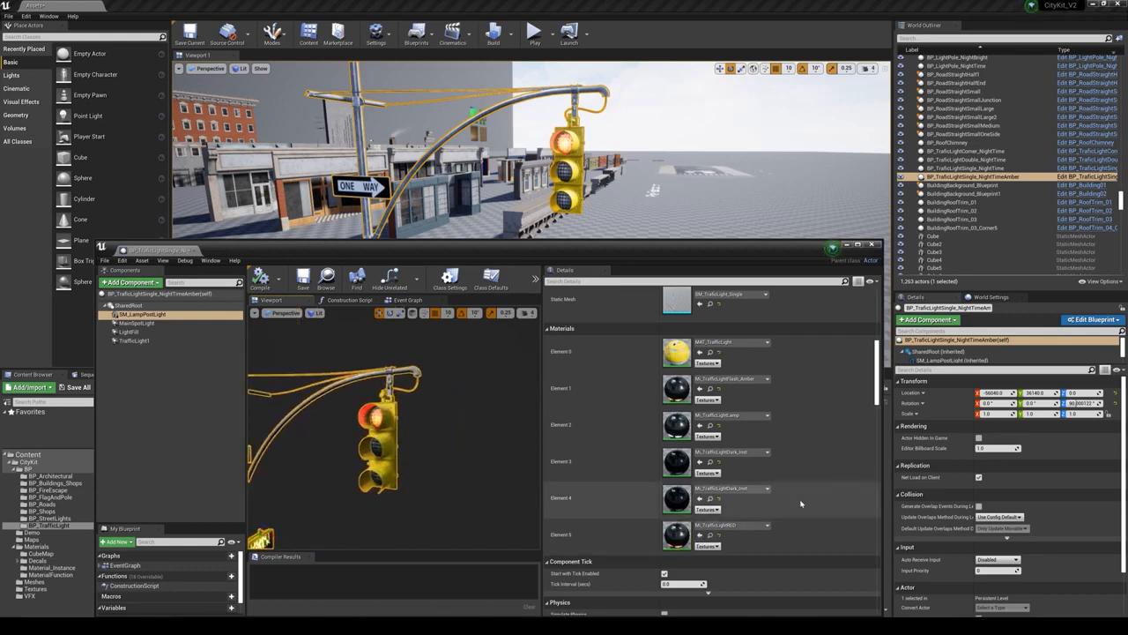
{"action": "left_click", "coordinate": [710, 499]}
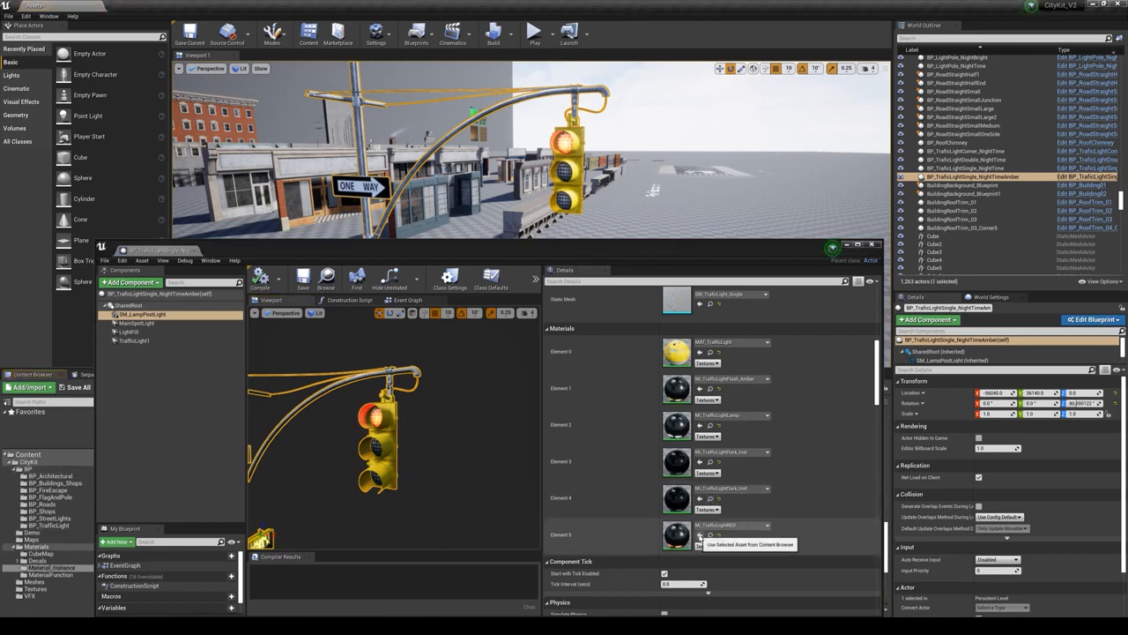
{"action": "left_click", "coordinate": [701, 535]}
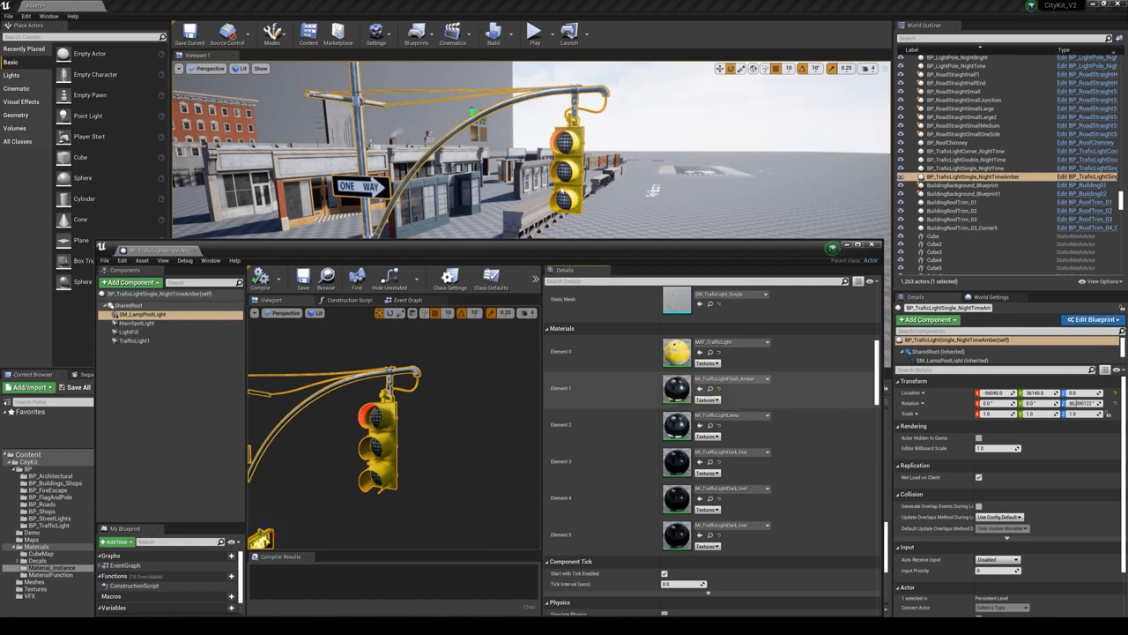
- Assign MI_TrafficLightFlash_Amber to Element 4 of the traffic light mesh and compile the blueprint
{"action": "right_click_drag", "start_coordinate": [541, 177], "coordinate": [531, 145]}
{"action": "key", "text": "s"}
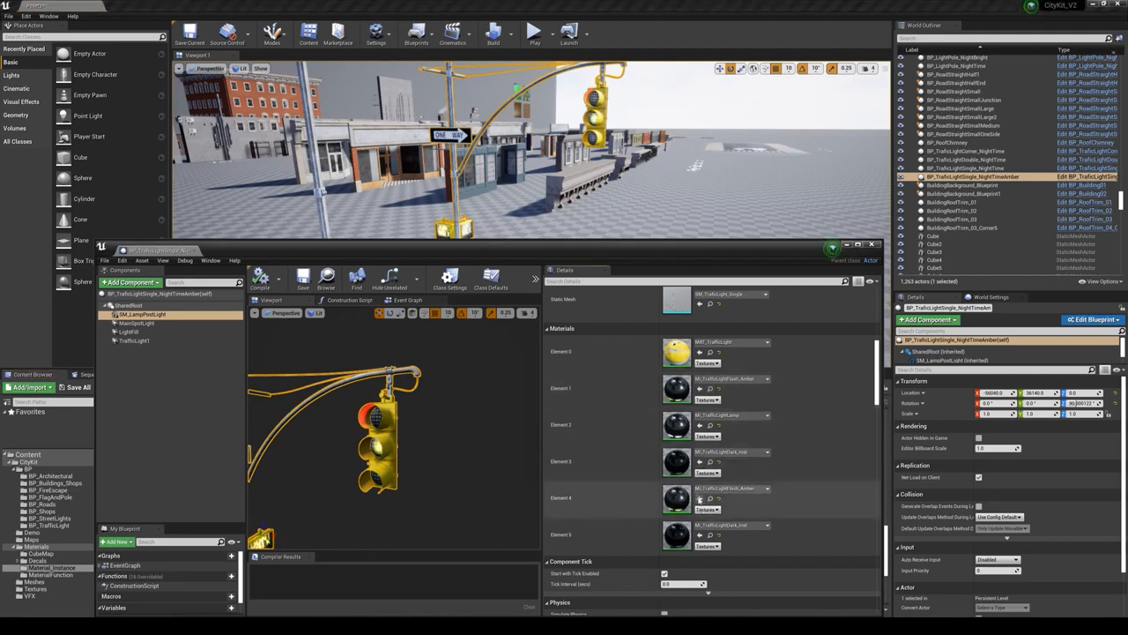
{"action": "left_click", "coordinate": [700, 499]}
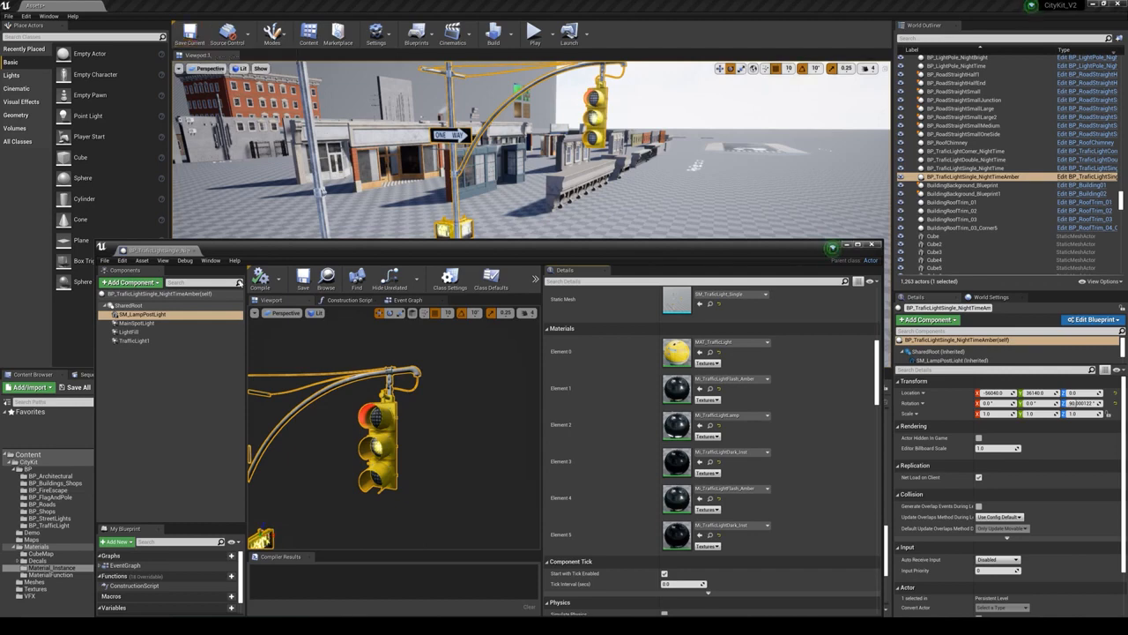
{"action": "left_click", "coordinate": [261, 278]}
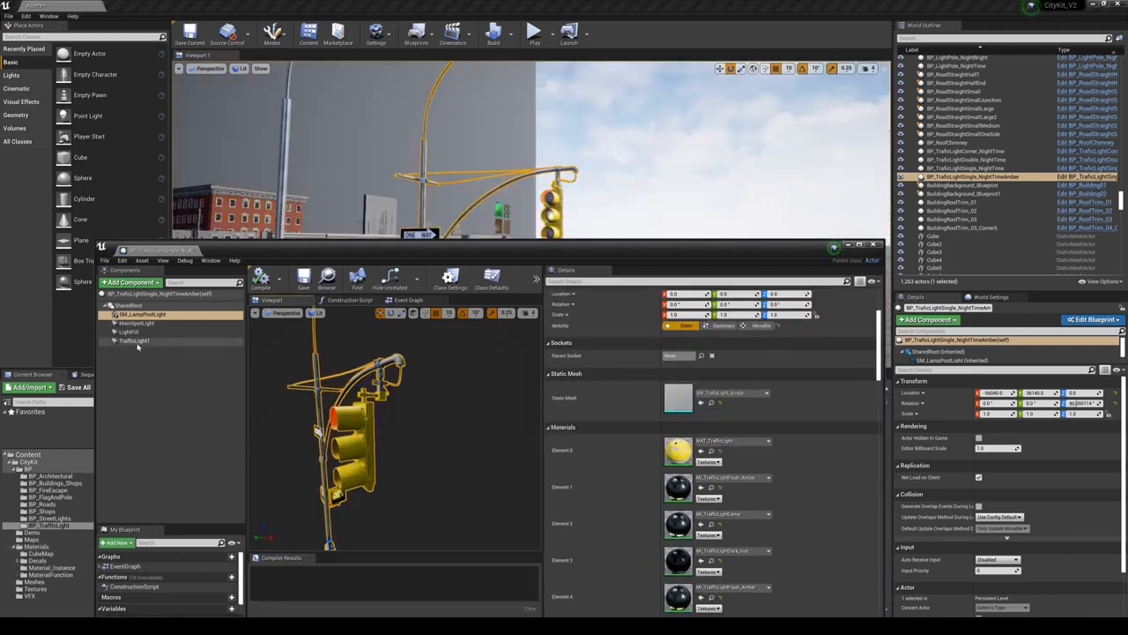
- Delete the TrafficLight1 light component from the amber traffic light blueprint, then compile and close the blueprint
{"action": "left_click", "coordinate": [134, 340]}
{"action": "right_click_drag", "start_coordinate": [338, 439], "coordinate": [427, 430]}
{"action": "key", "text": "s"}
{"action": "key", "text": "w"}
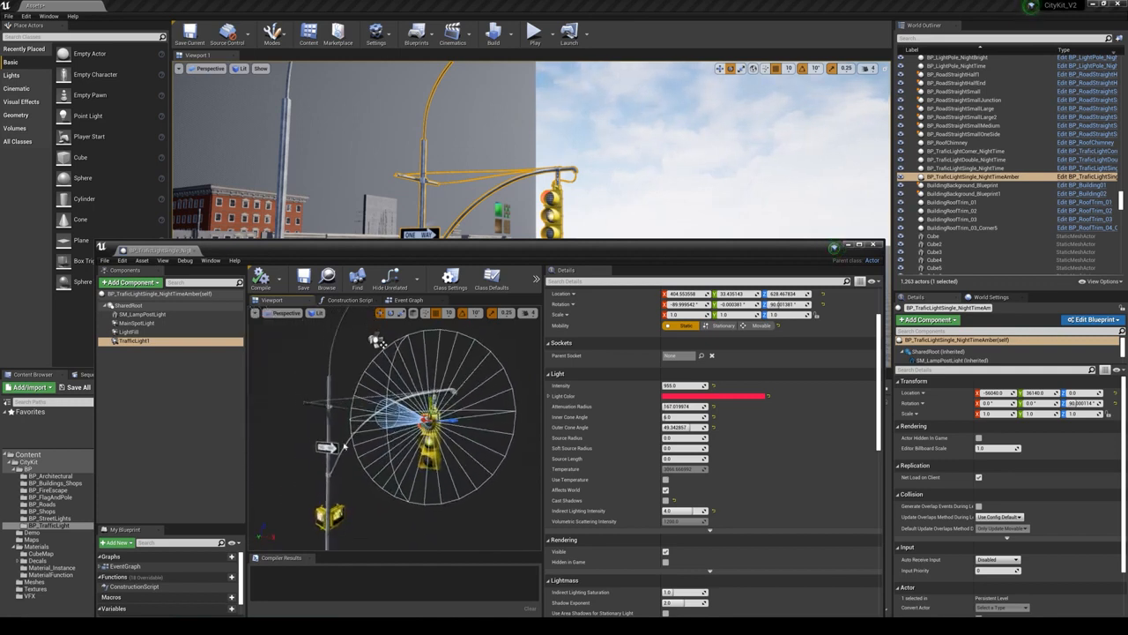
{"action": "key", "text": "Delete"}
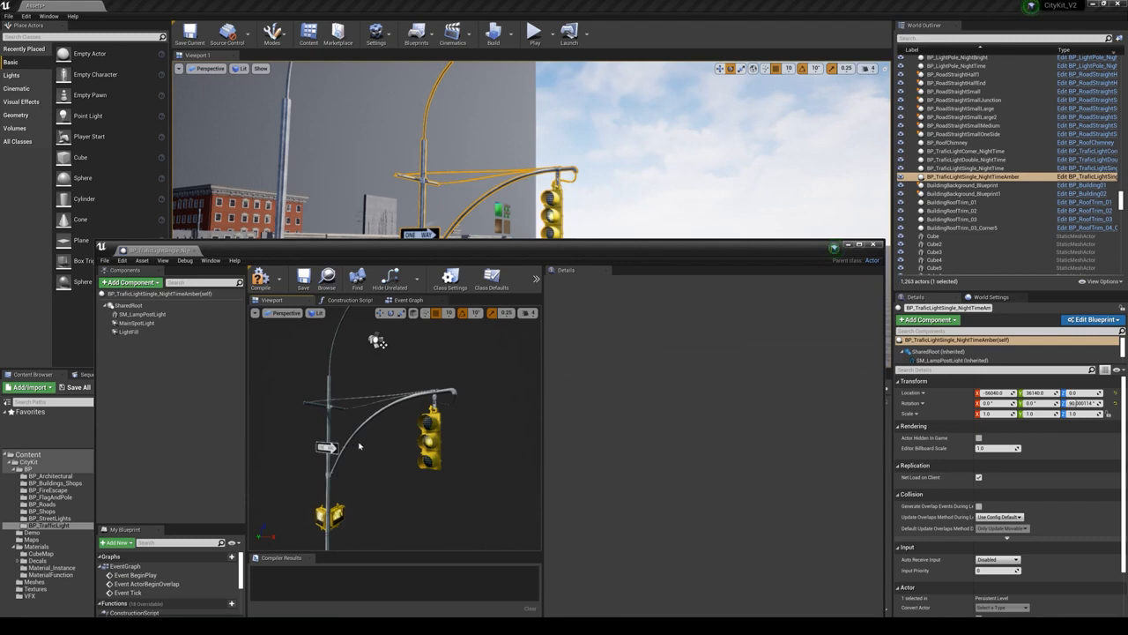
{"action": "left_click", "coordinate": [260, 279]}
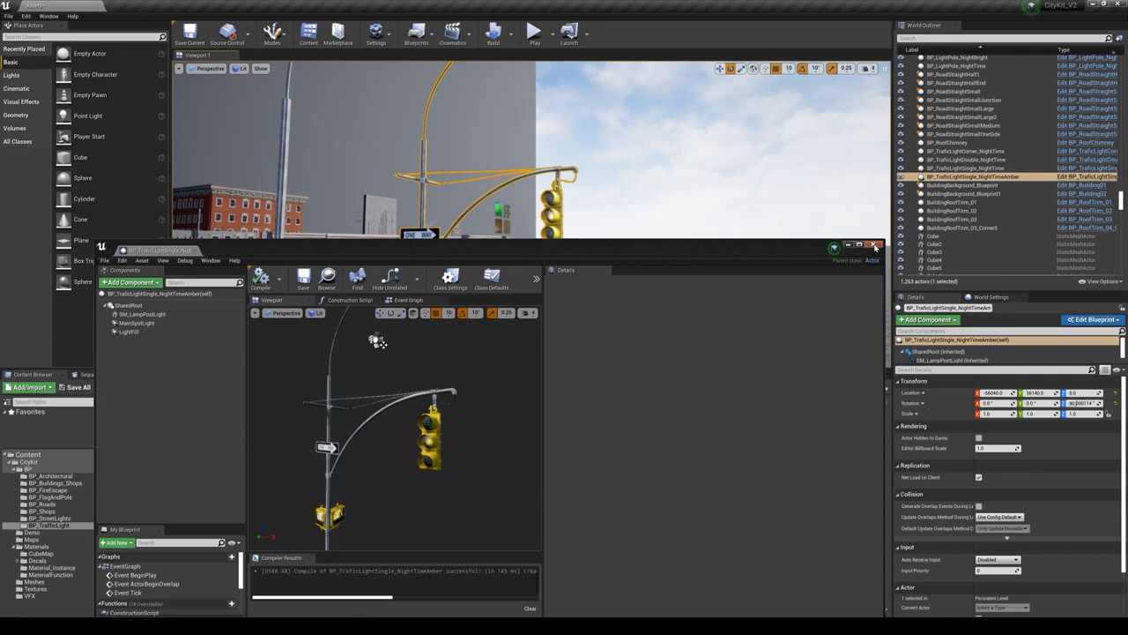
{"action": "left_click", "coordinate": [875, 245]}
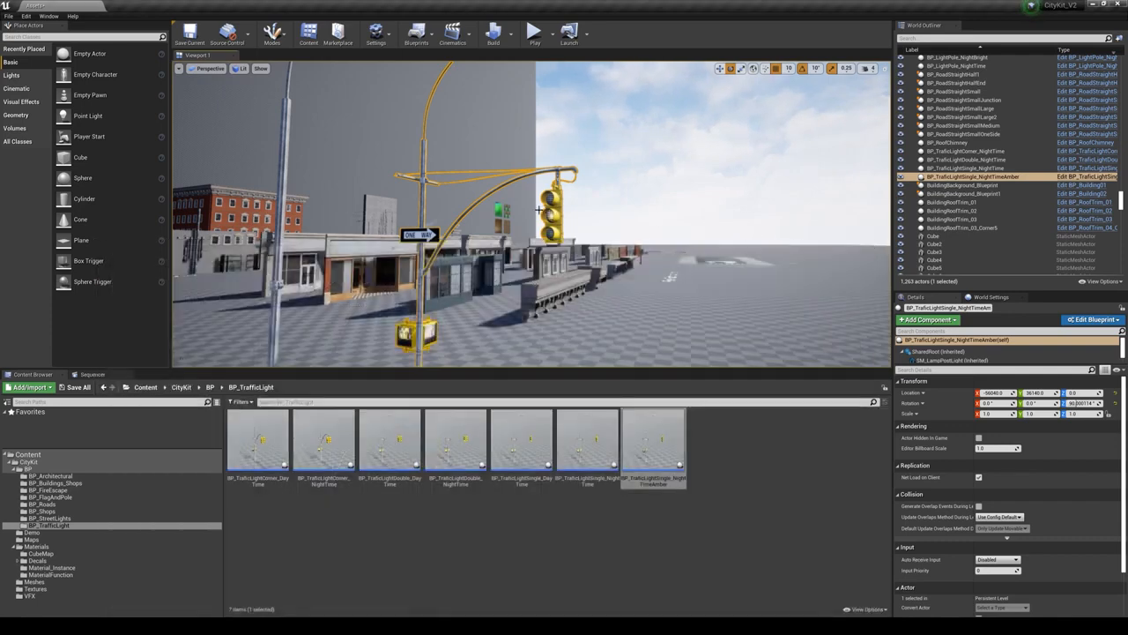
- Save all modified assets and levels in the project
{"action": "right_click_drag", "start_coordinate": [742, 234], "coordinate": [730, 254]}
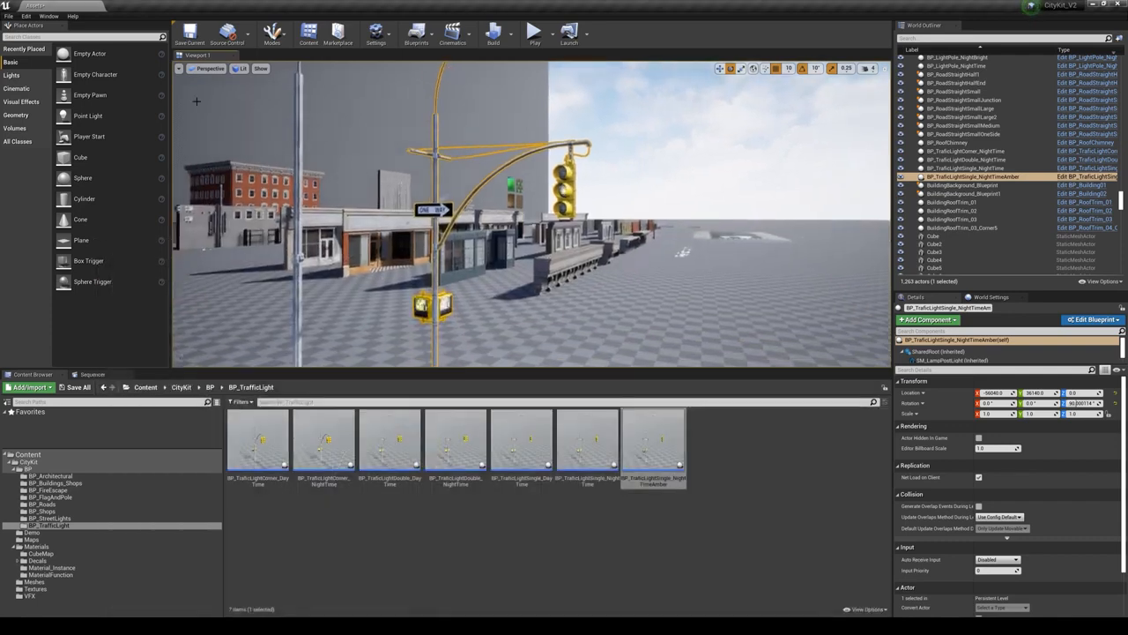
{"action": "left_click", "coordinate": [9, 16]}
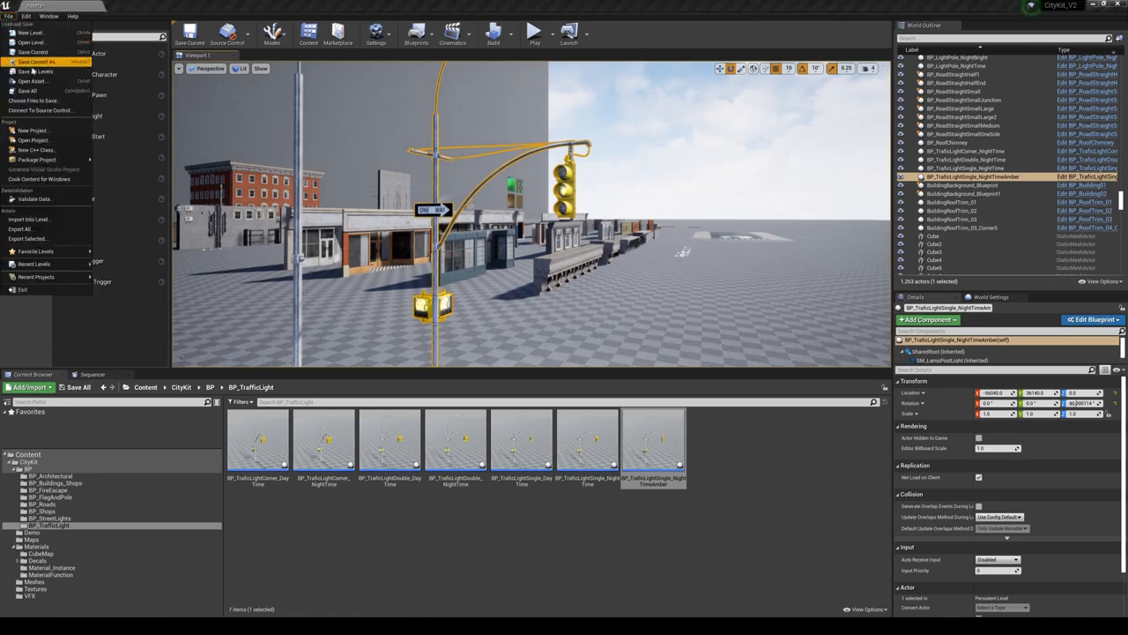
{"action": "right_click_drag", "start_coordinate": [458, 201], "coordinate": [433, 217]}
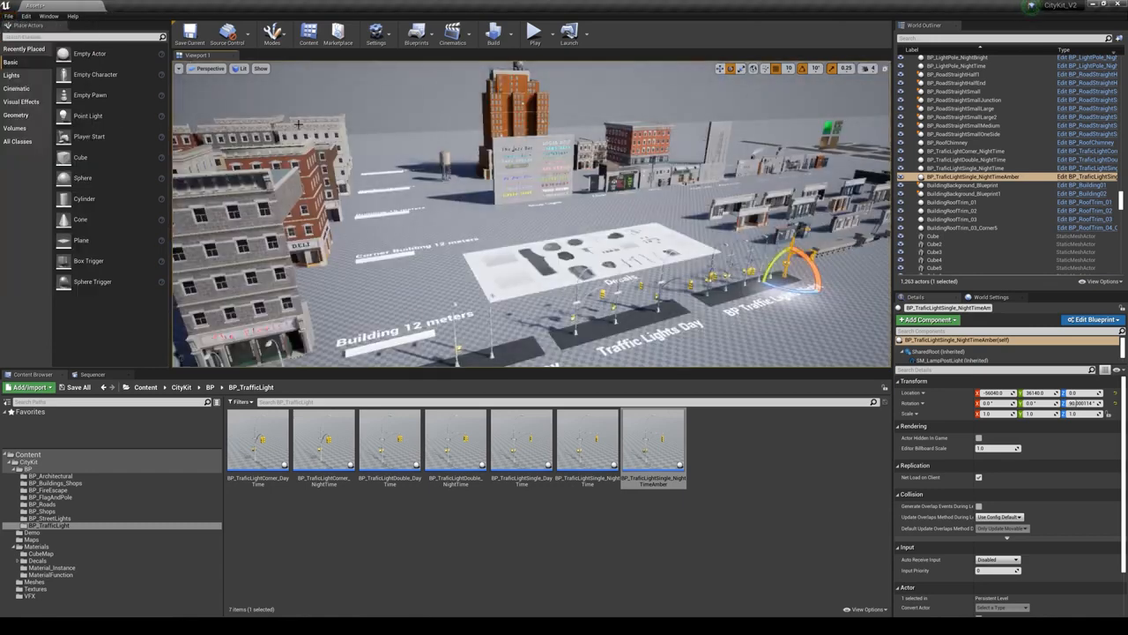
{"action": "left_click", "coordinate": [9, 16]}
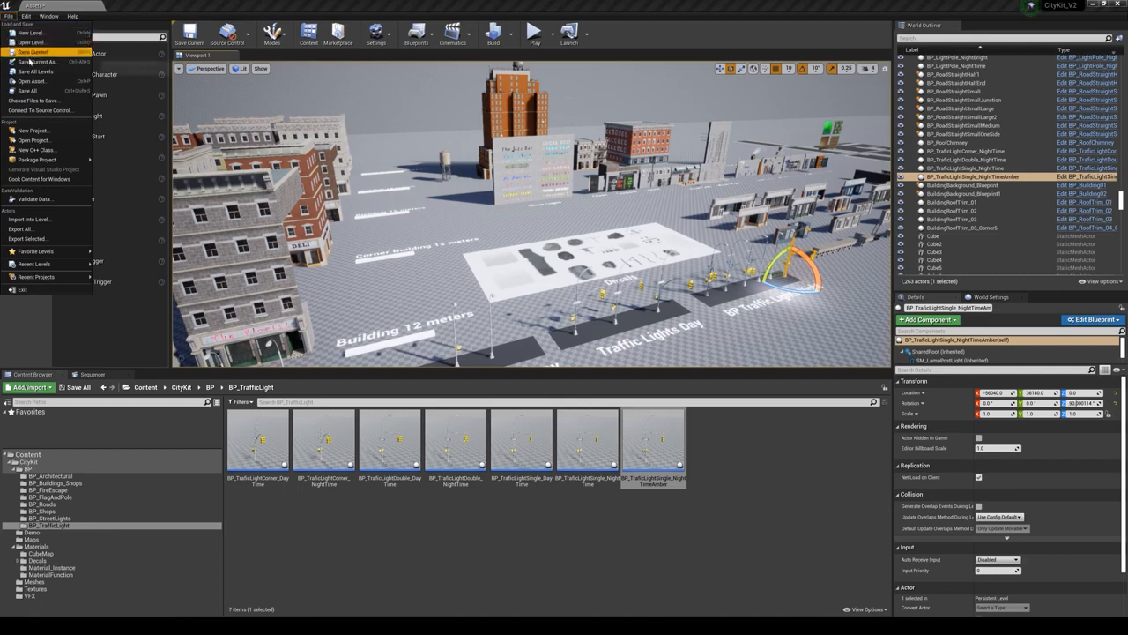
{"action": "left_click", "coordinate": [26, 91]}
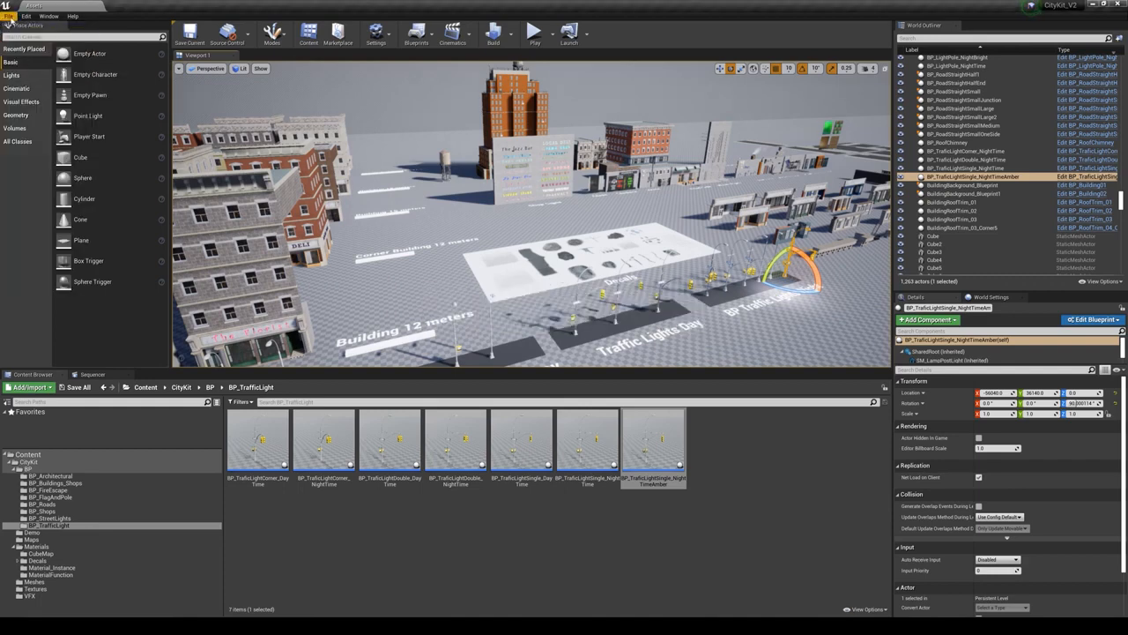
- Open the CityKit_SunSet level from the Maps folder
{"action": "left_click", "coordinate": [9, 18]}
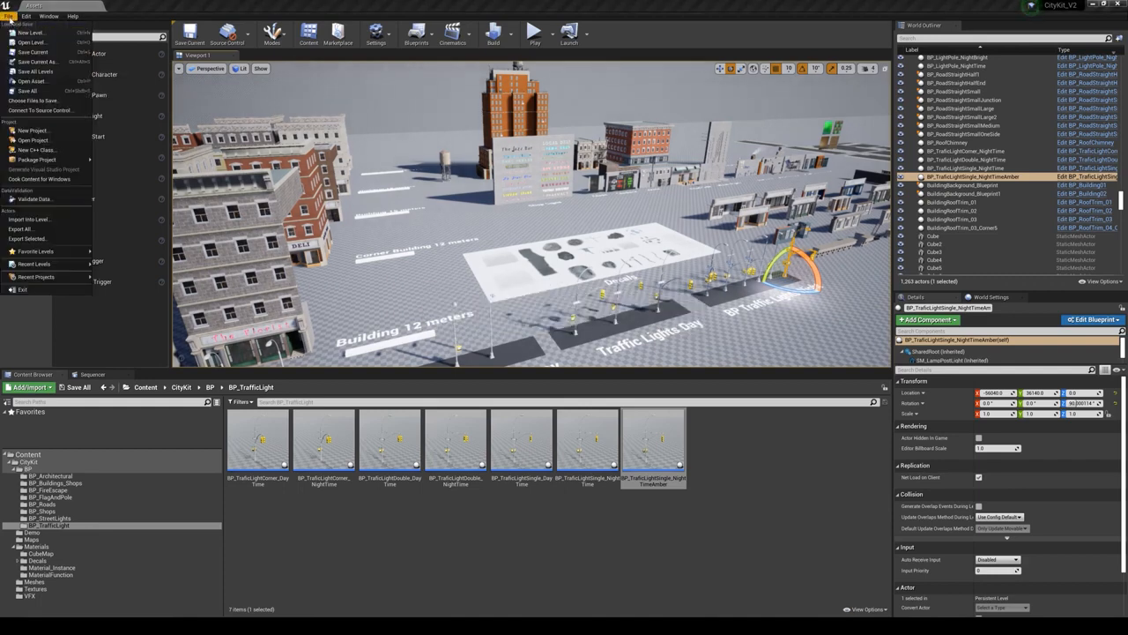
{"action": "left_click", "coordinate": [35, 43]}
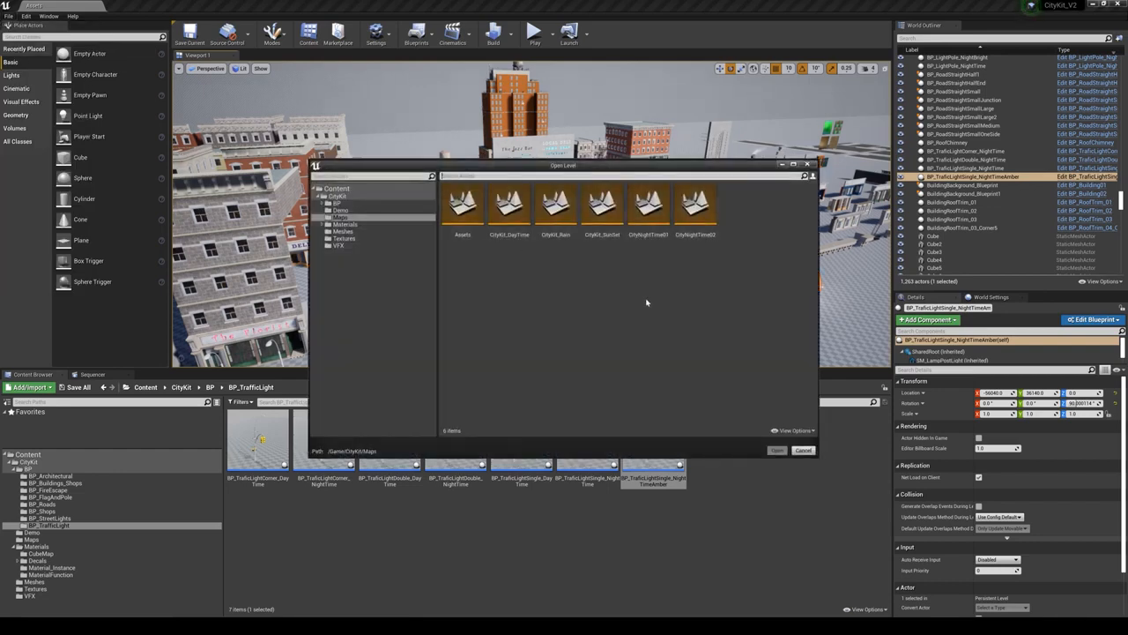
{"action": "left_click", "coordinate": [592, 208]}
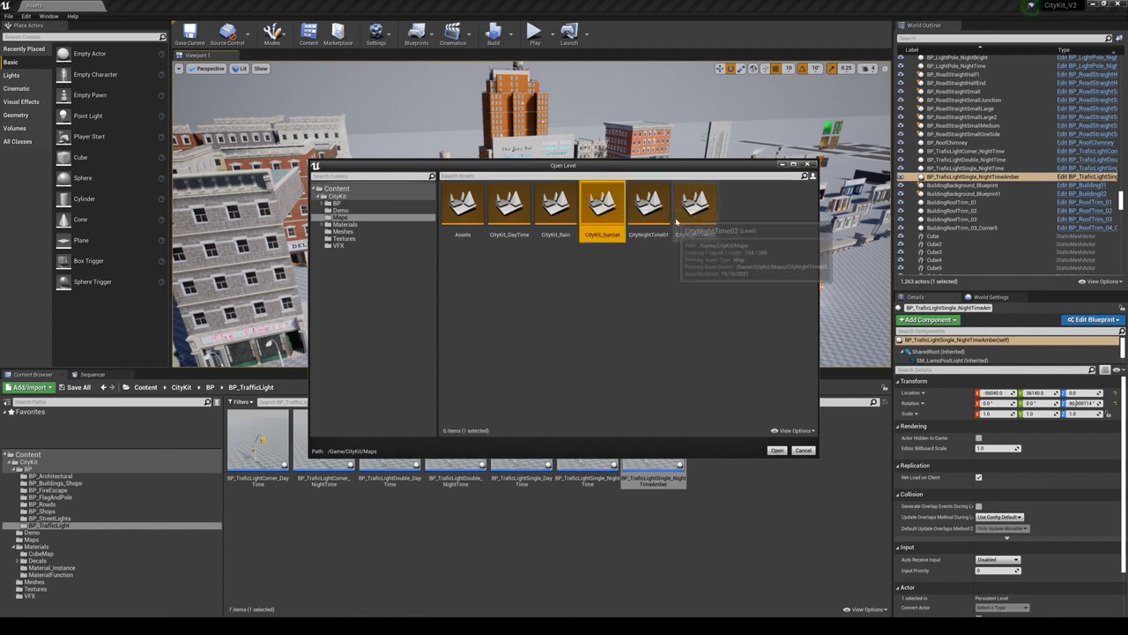
{"action": "left_click", "coordinate": [776, 450]}
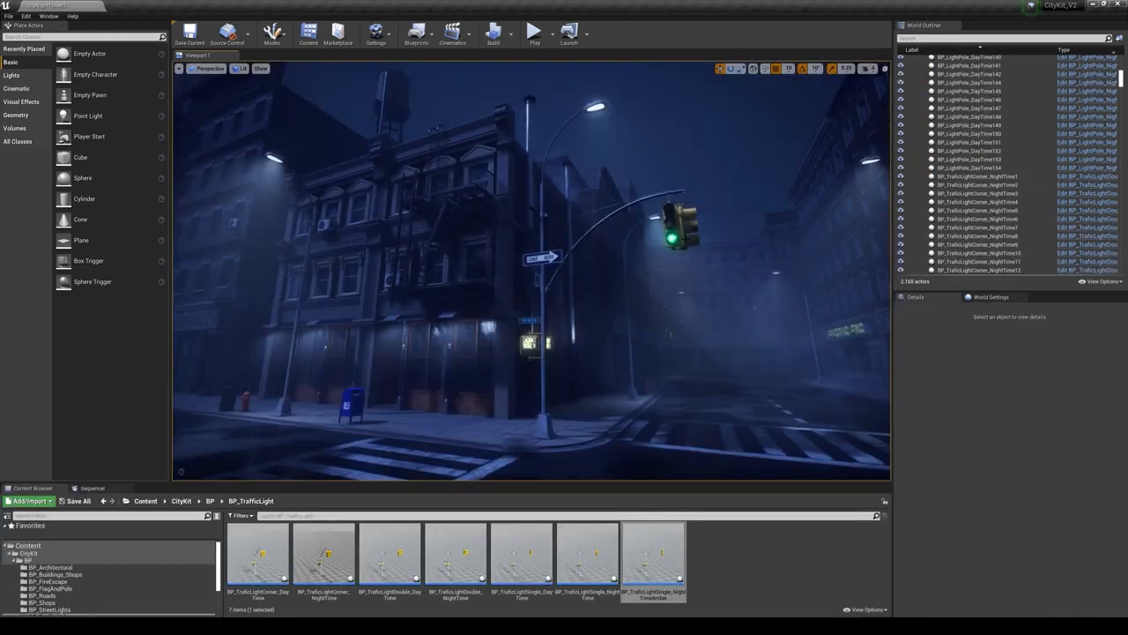
- Replace the street-corner traffic light with BP_TraficLightSingle_NightTimeAmber and preview it in game view
{"action": "left_click", "coordinate": [679, 228]}
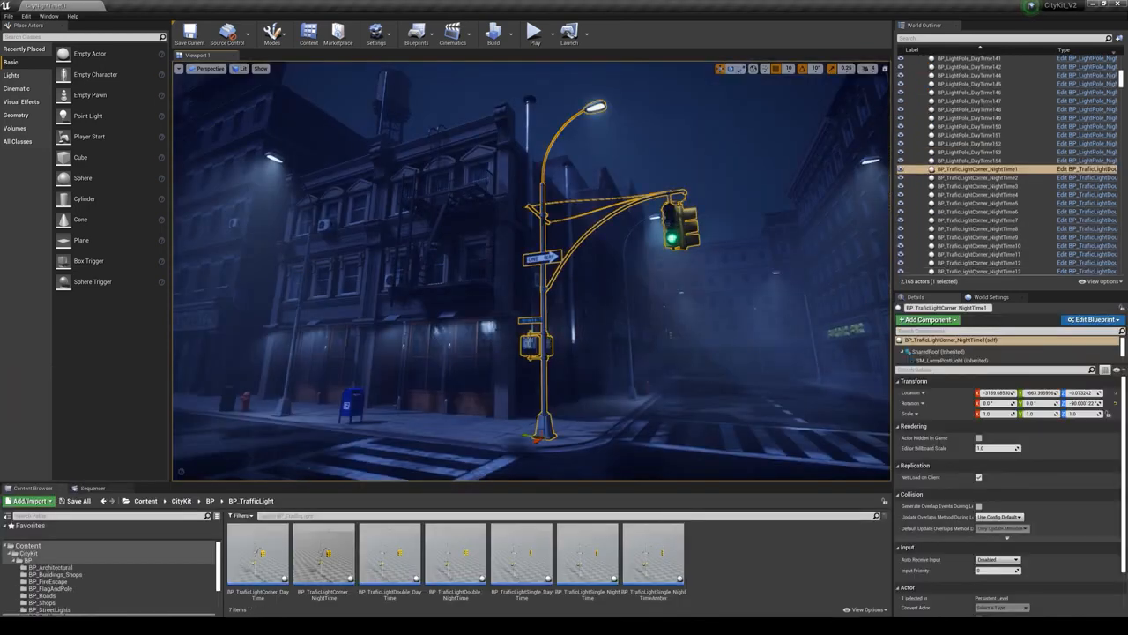
{"action": "left_click", "coordinate": [653, 553]}
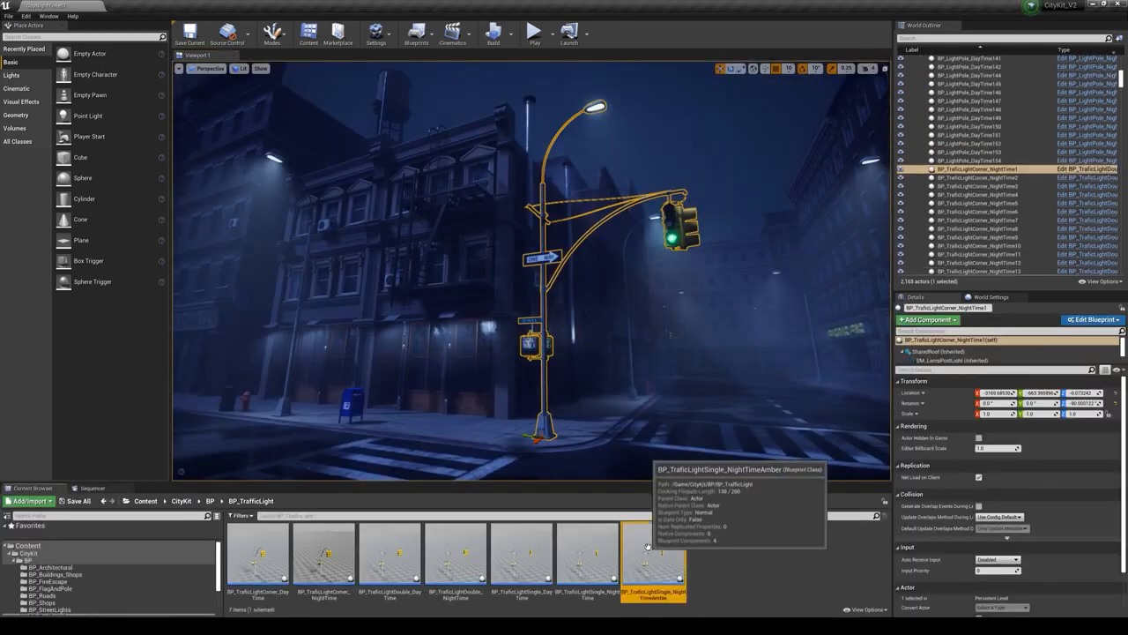
{"action": "right_click", "coordinate": [668, 221]}
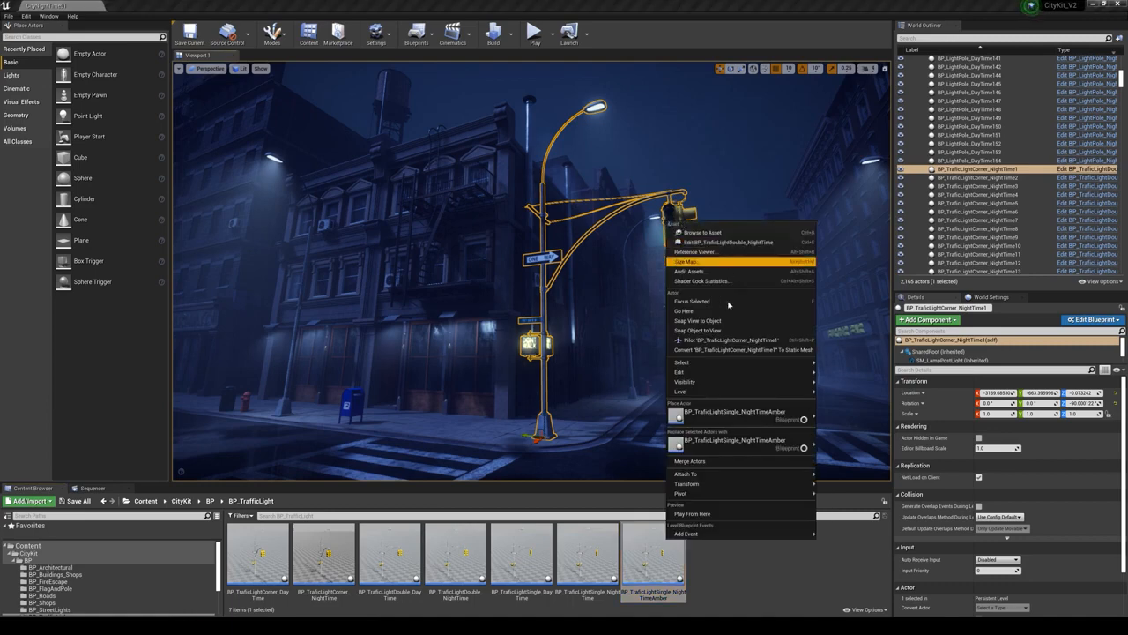
{"action": "left_click", "coordinate": [723, 447]}
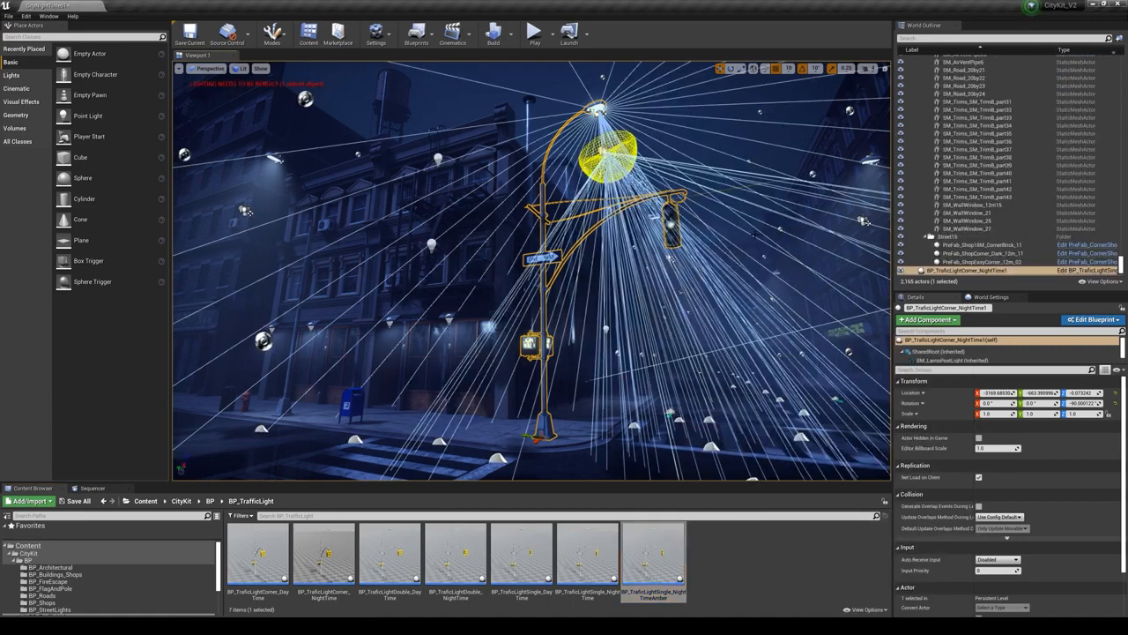
{"action": "key", "text": "g"}
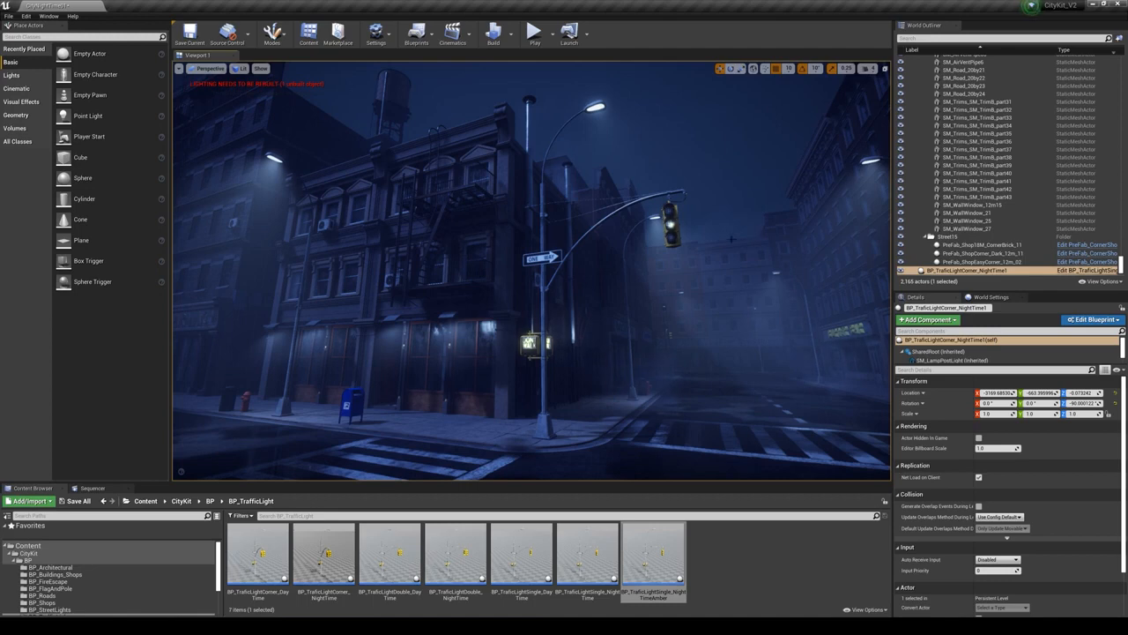
{"action": "key", "text": "g"}
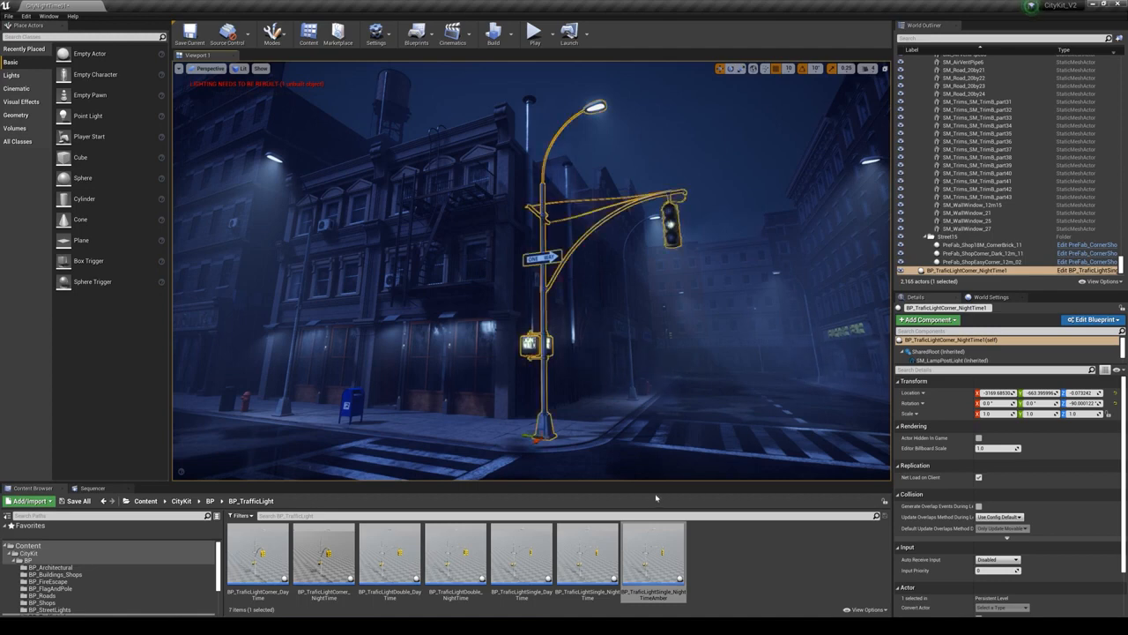
- Replace the amber corner traffic light with BP_TraficLightDouble_NightTime and preview it in game view
{"action": "left_click", "coordinate": [521, 552]}
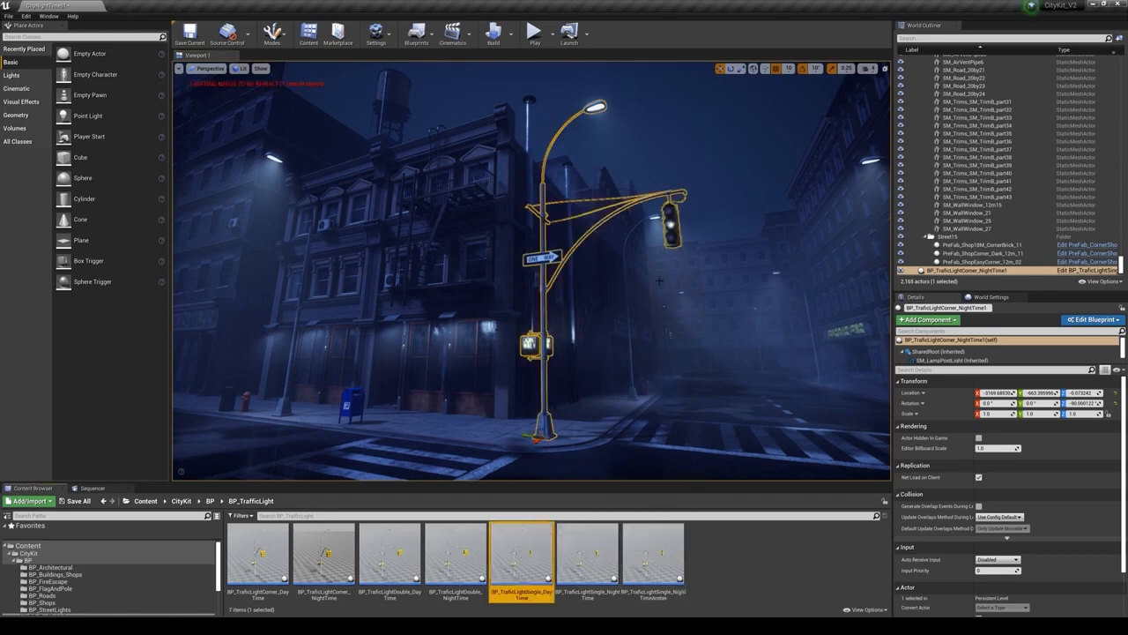
{"action": "right_click", "coordinate": [668, 223]}
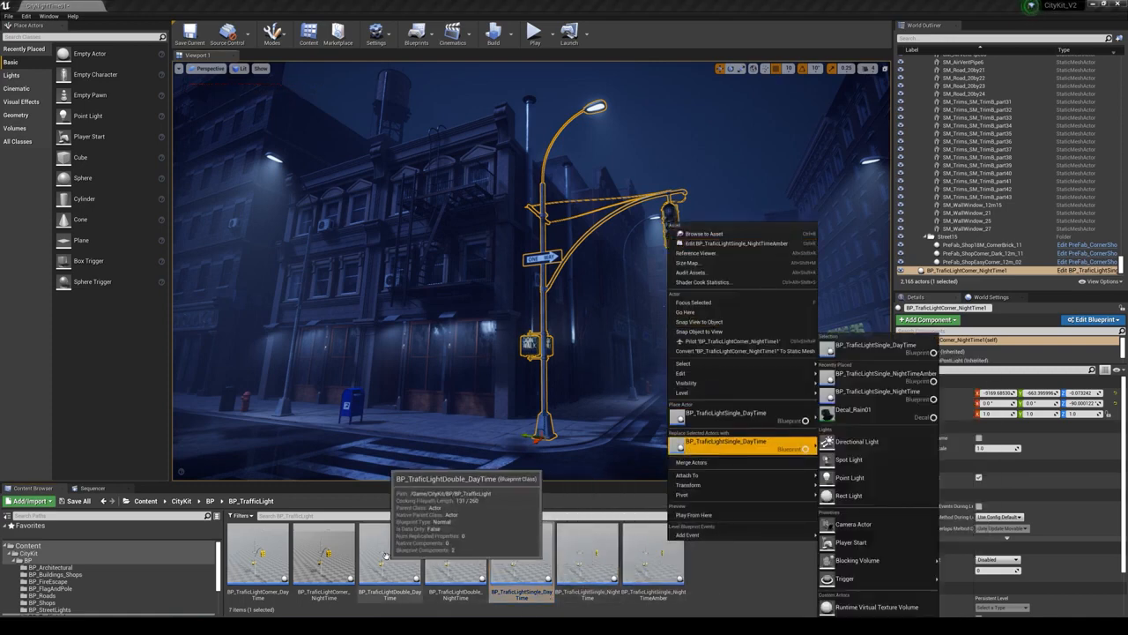
{"action": "left_click", "coordinate": [469, 567]}
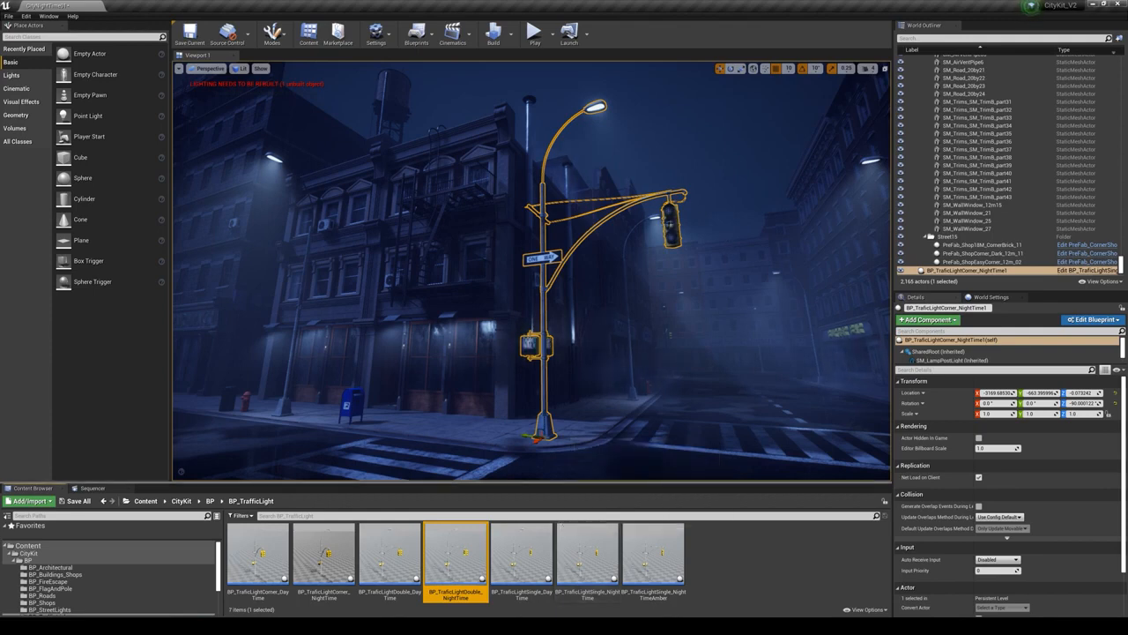
{"action": "right_click", "coordinate": [670, 224]}
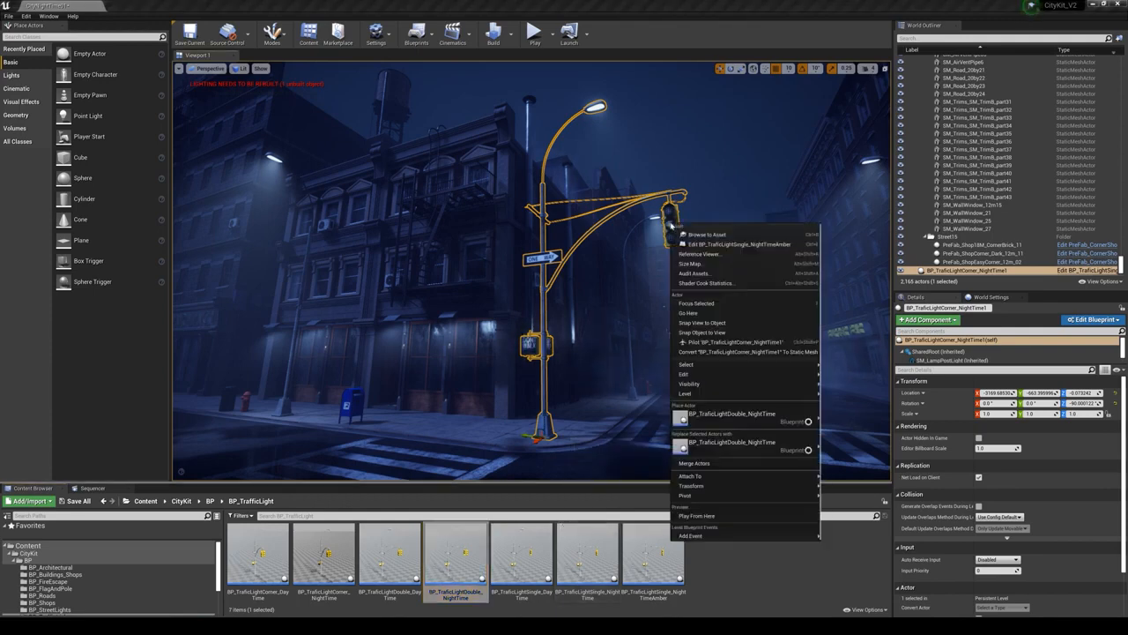
{"action": "left_click", "coordinate": [711, 453]}
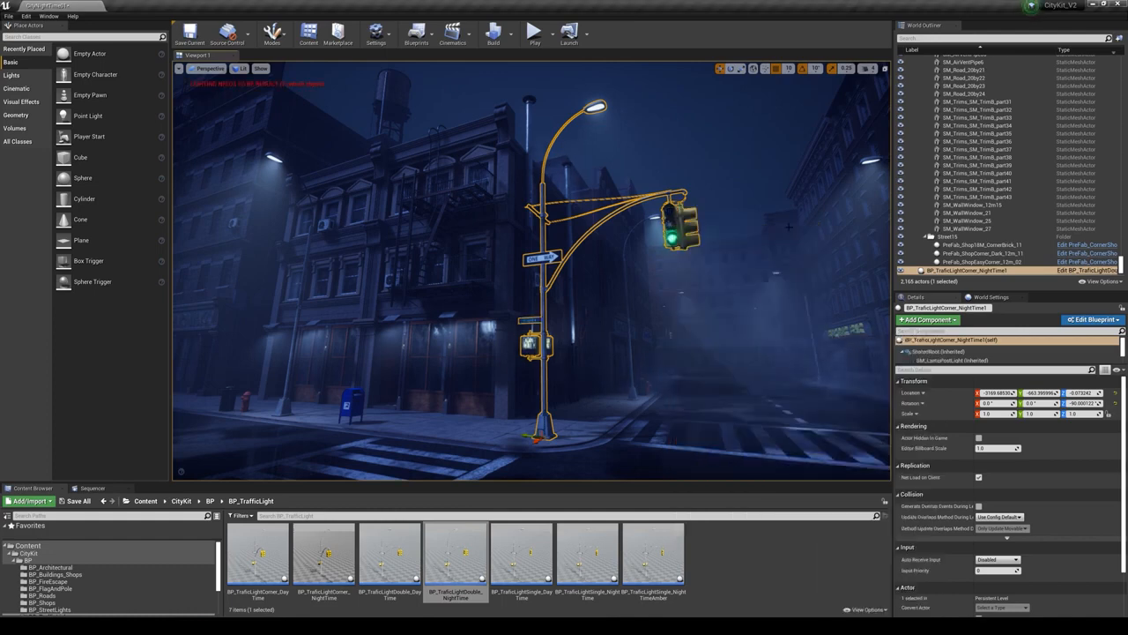
{"action": "key", "text": "g"}
{"action": "key", "text": "g"}
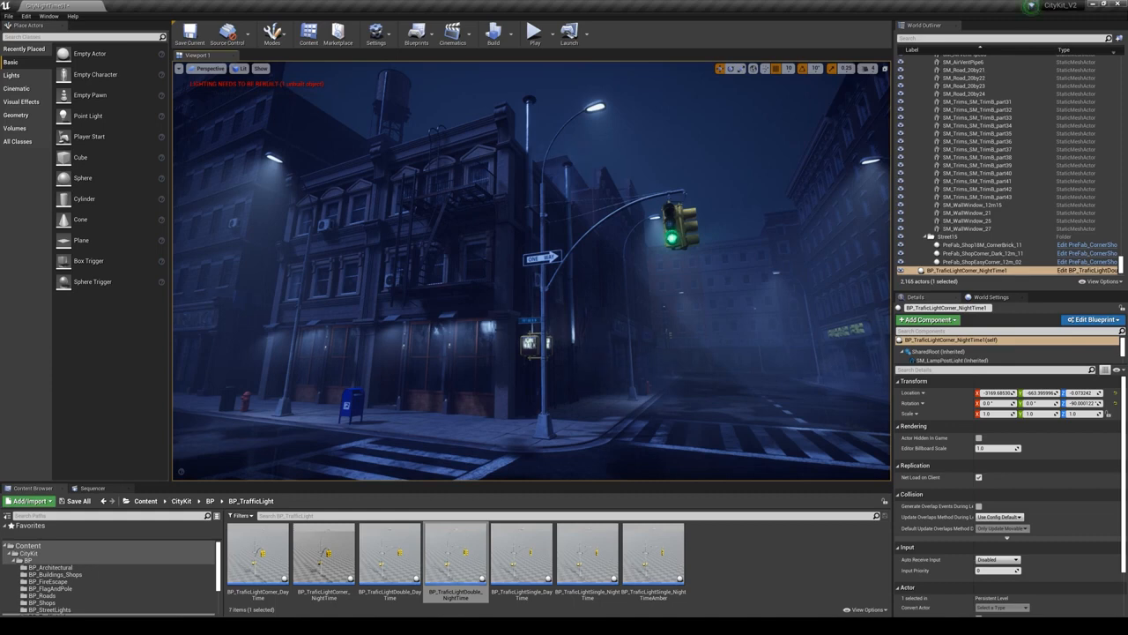
- Reselect the corner traffic light and replace it with BP_TraficLightSingle_NightTime
{"action": "left_click", "coordinate": [691, 409]}
{"action": "left_click", "coordinate": [679, 229]}
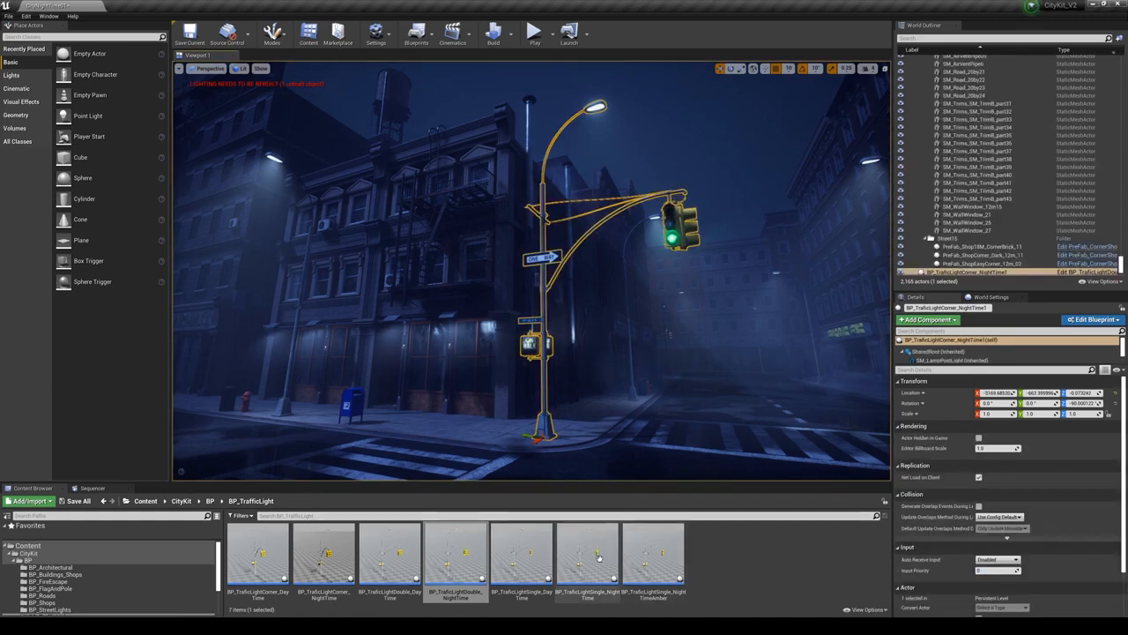
{"action": "left_click", "coordinate": [599, 558]}
{"action": "right_click", "coordinate": [680, 217]}
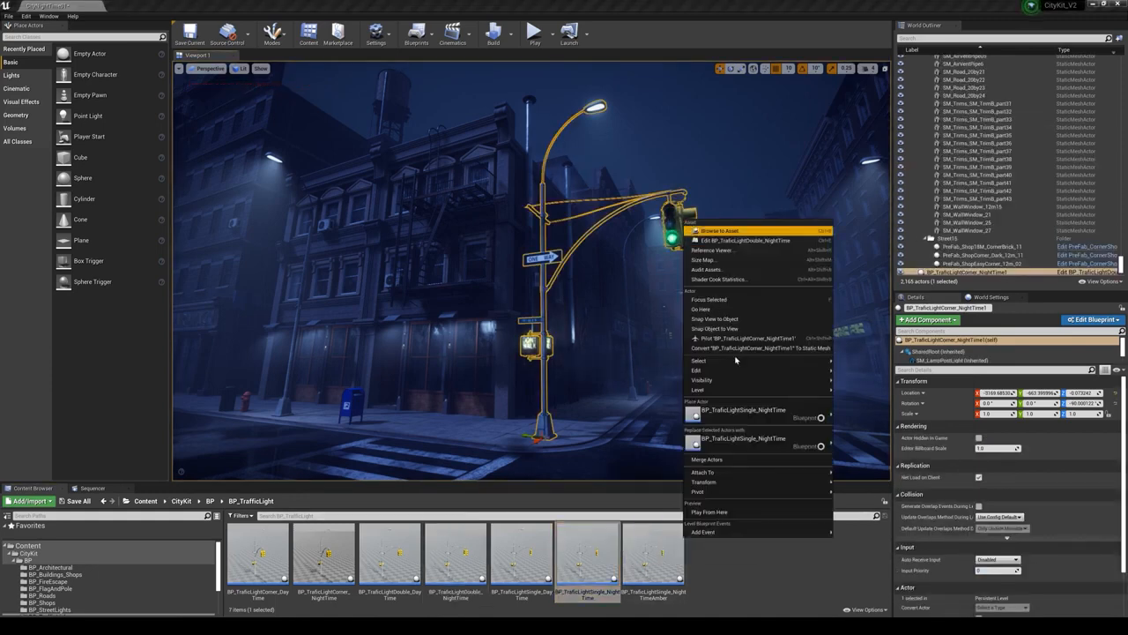
{"action": "left_click", "coordinate": [751, 443]}
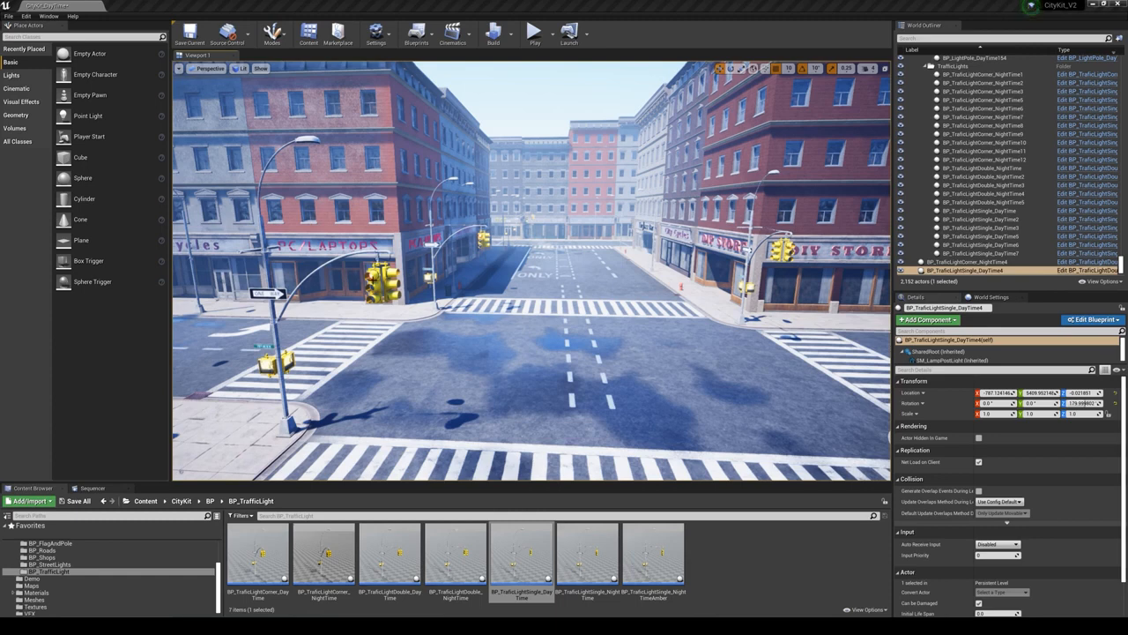
- Browse to the street-corner traffic light's asset and select all actors in the level that use BP_TraficLightDouble_DayTime
{"action": "left_click", "coordinate": [374, 277]}
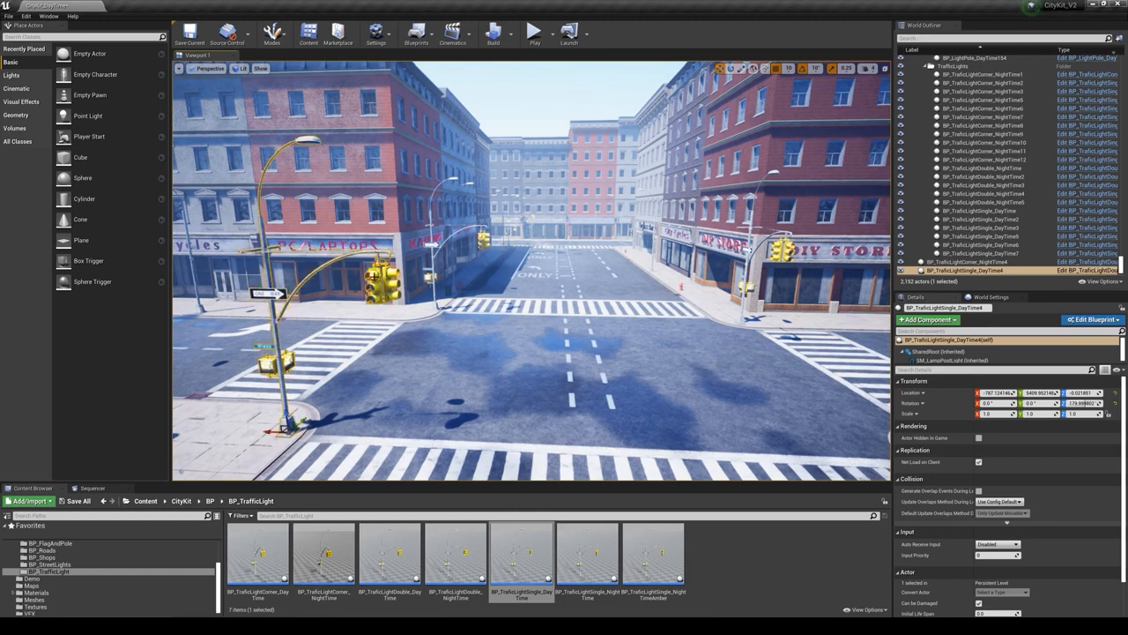
{"action": "right_click", "coordinate": [374, 277]}
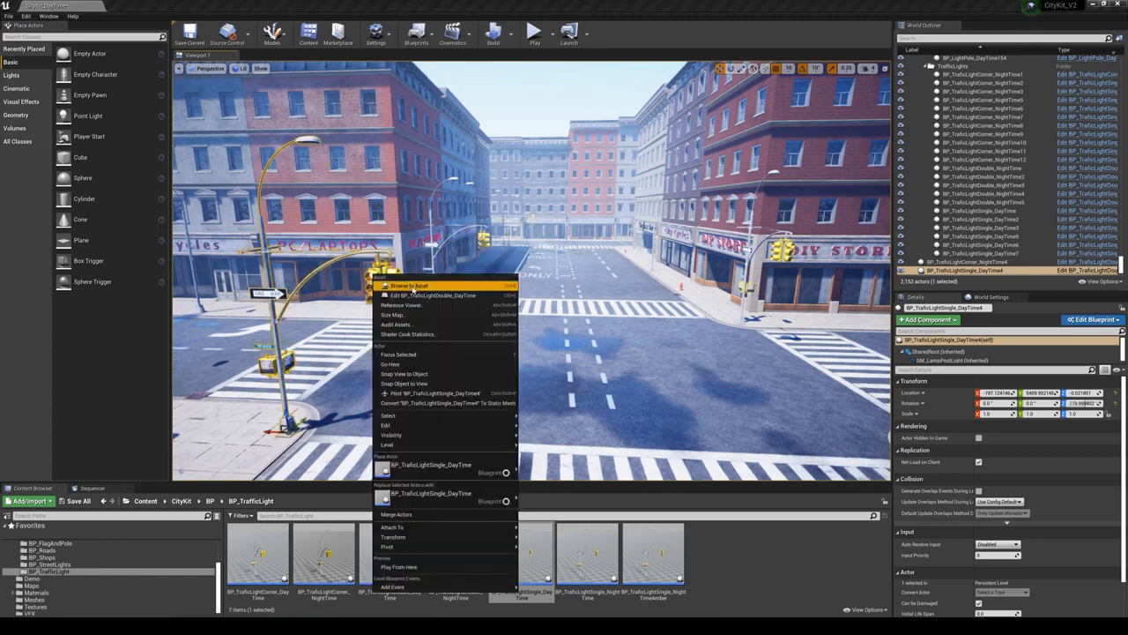
{"action": "left_click", "coordinate": [513, 287]}
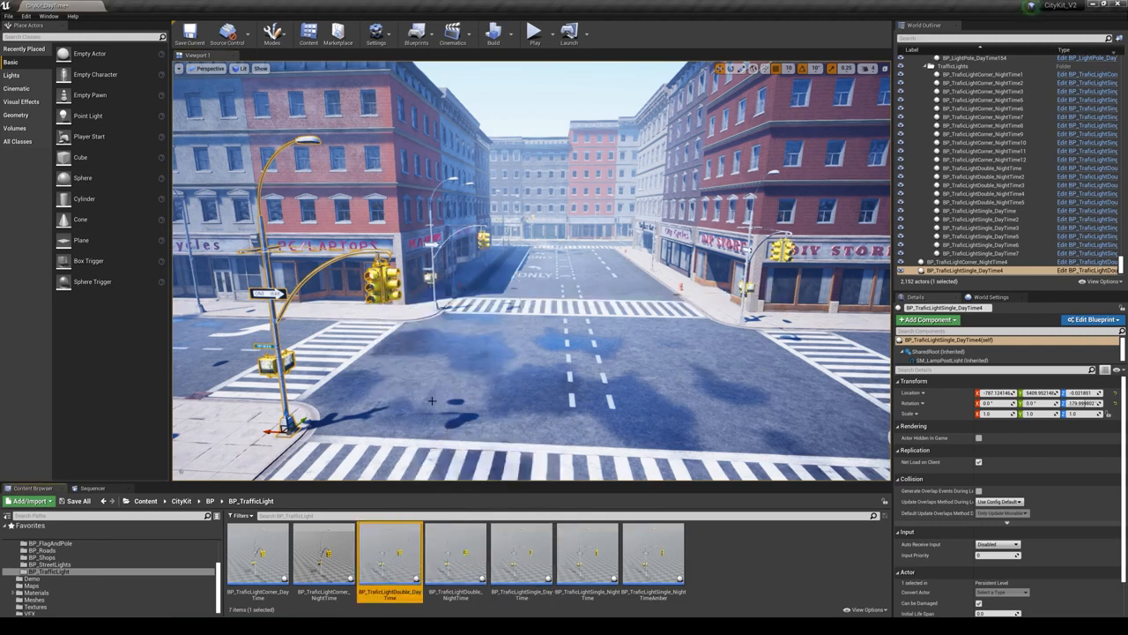
{"action": "right_click", "coordinate": [385, 548]}
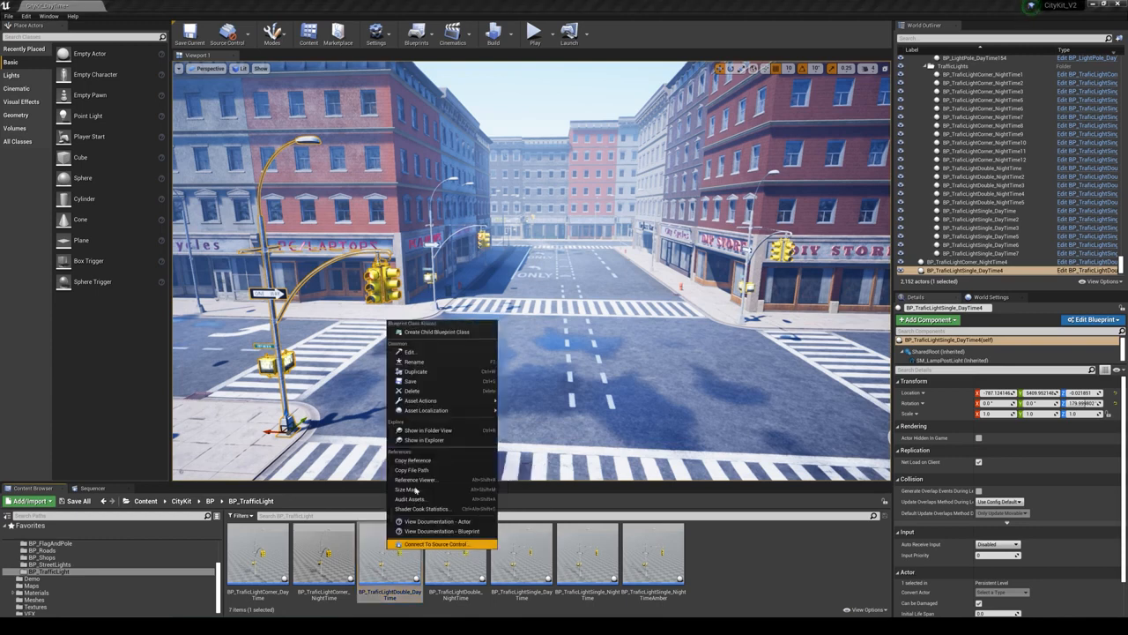
{"action": "mouse_move", "coordinate": [436, 403]}
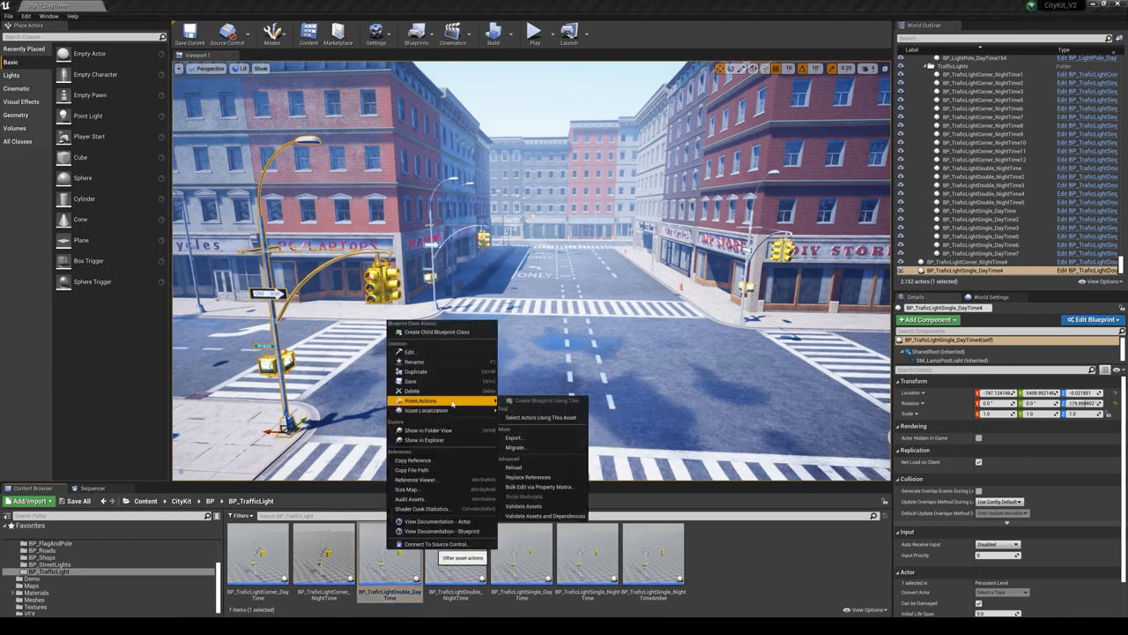
{"action": "left_click", "coordinate": [549, 418]}
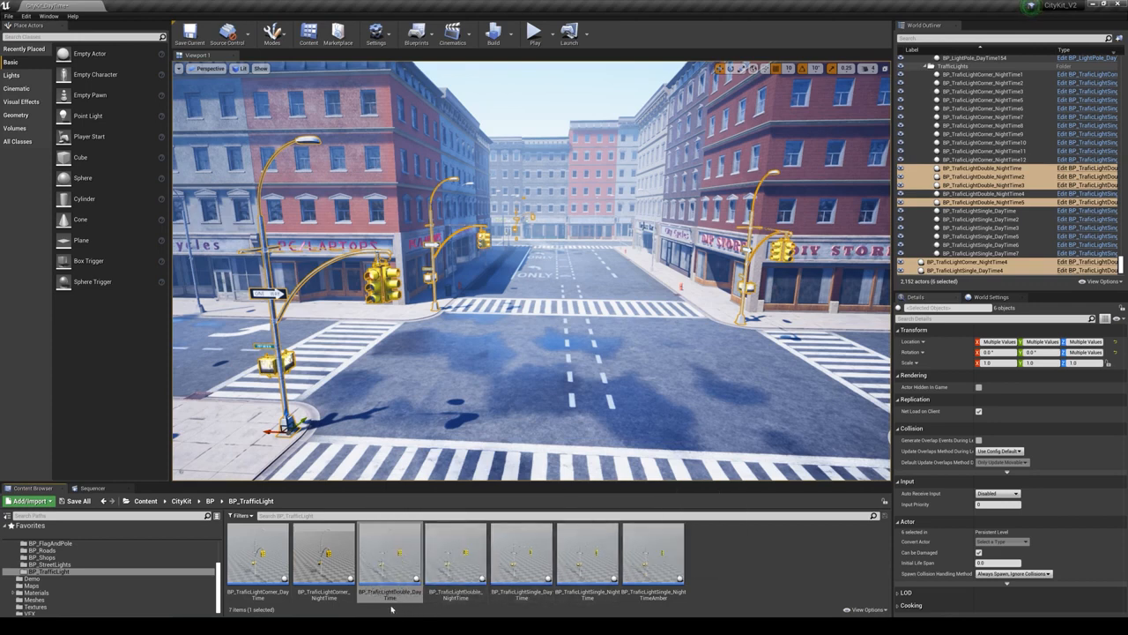
- Replace all the selected double traffic lights with BP_TraficLightSingle_DayTime
{"action": "left_click", "coordinate": [533, 556]}
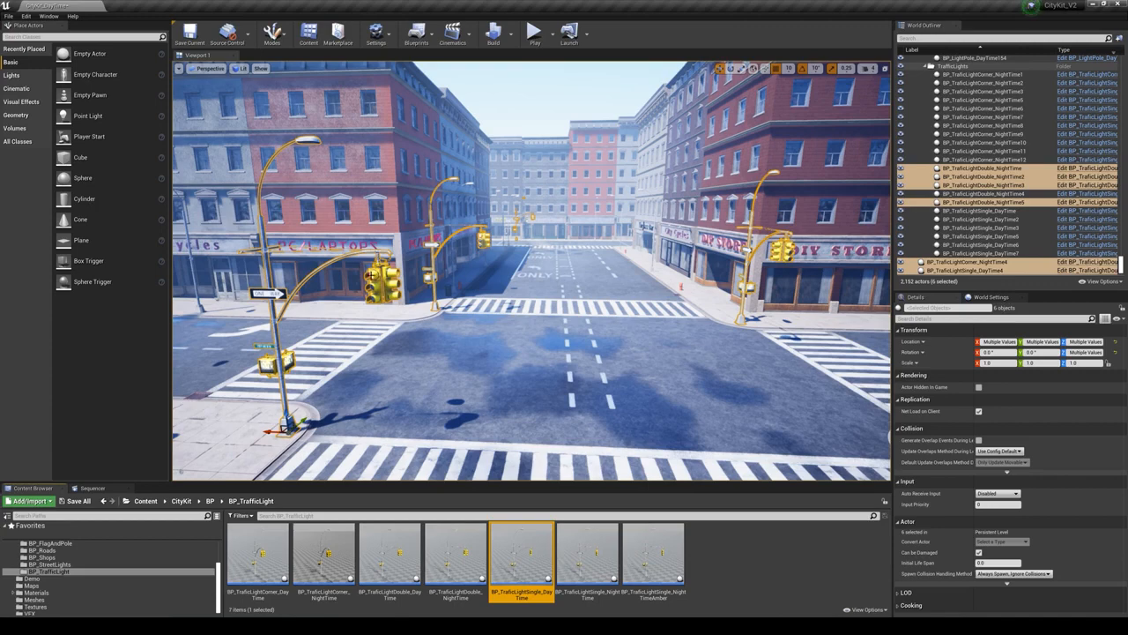
{"action": "right_click", "coordinate": [371, 276]}
{"action": "mouse_move", "coordinate": [419, 499]}
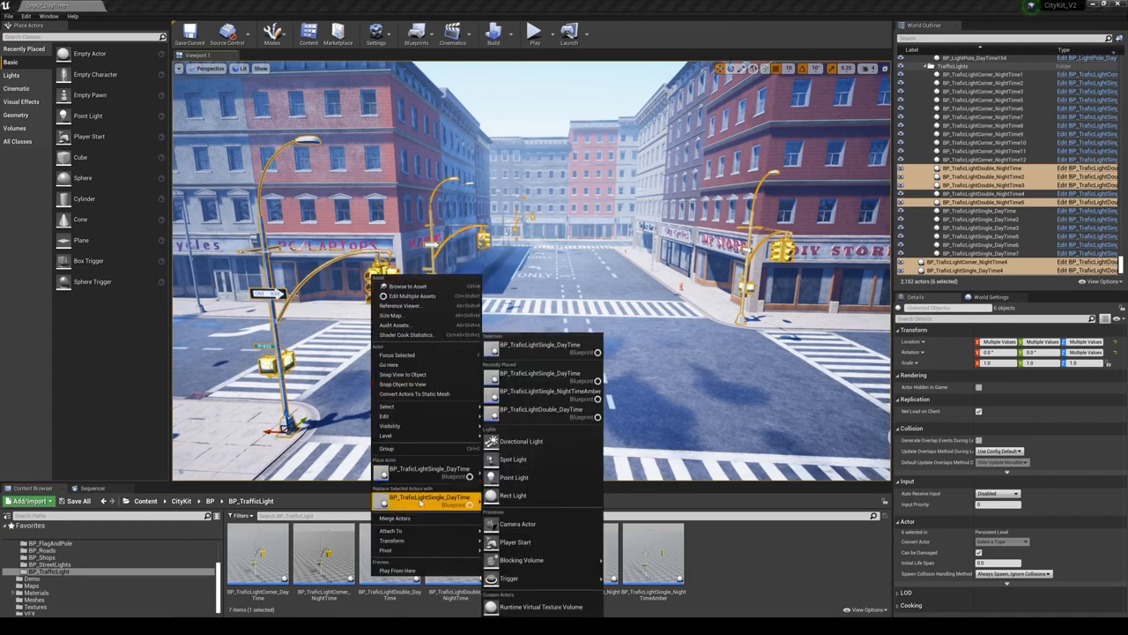
{"action": "left_click", "coordinate": [420, 497]}
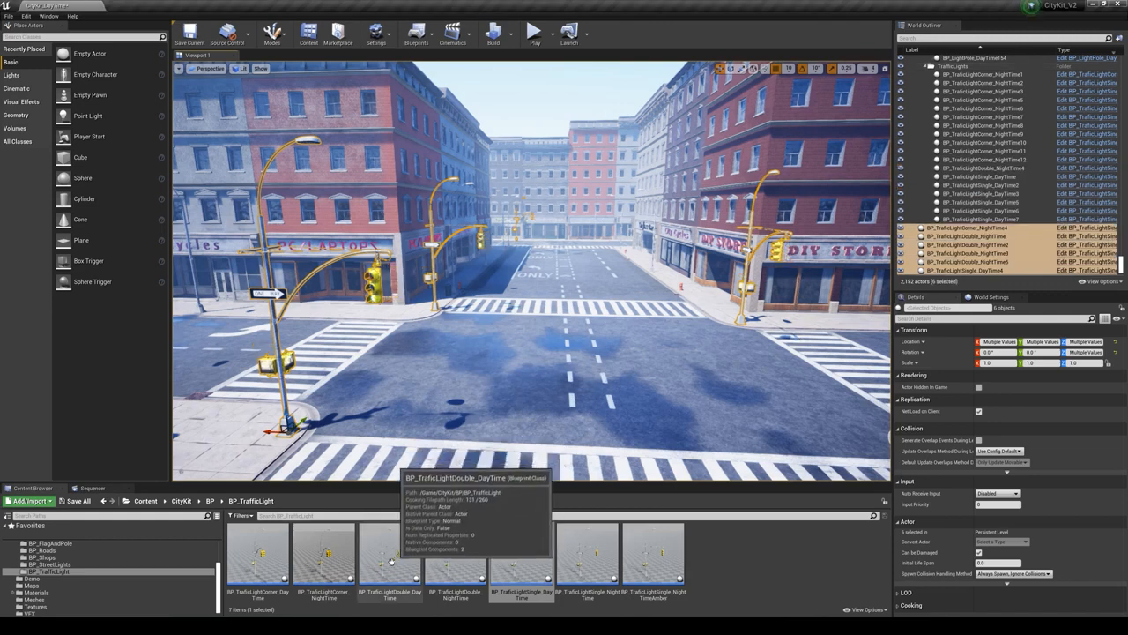
- Replace the whole selection of traffic lights with BP_TraficLightCorner_DayTime
{"action": "left_click", "coordinate": [259, 557]}
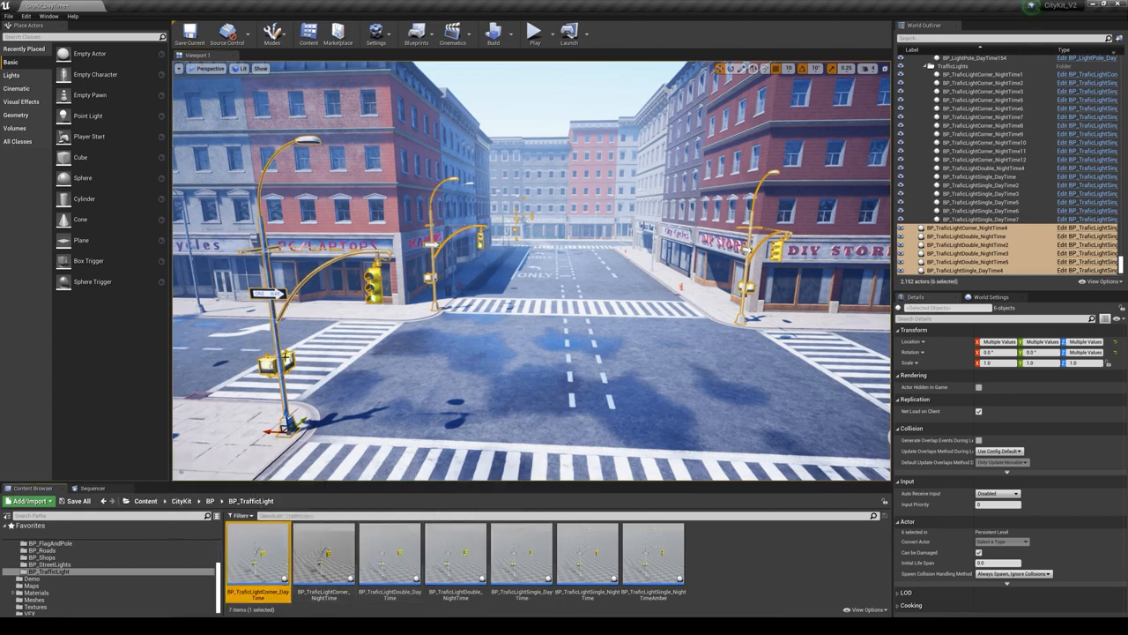
{"action": "right_click", "coordinate": [282, 360]}
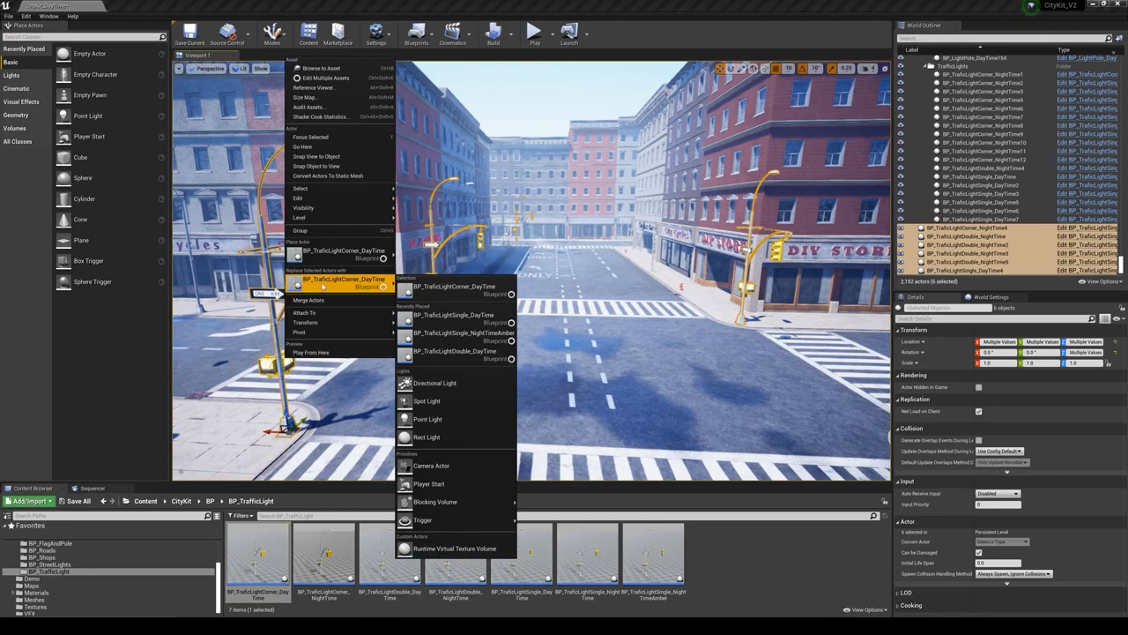
{"action": "left_click", "coordinate": [323, 287]}
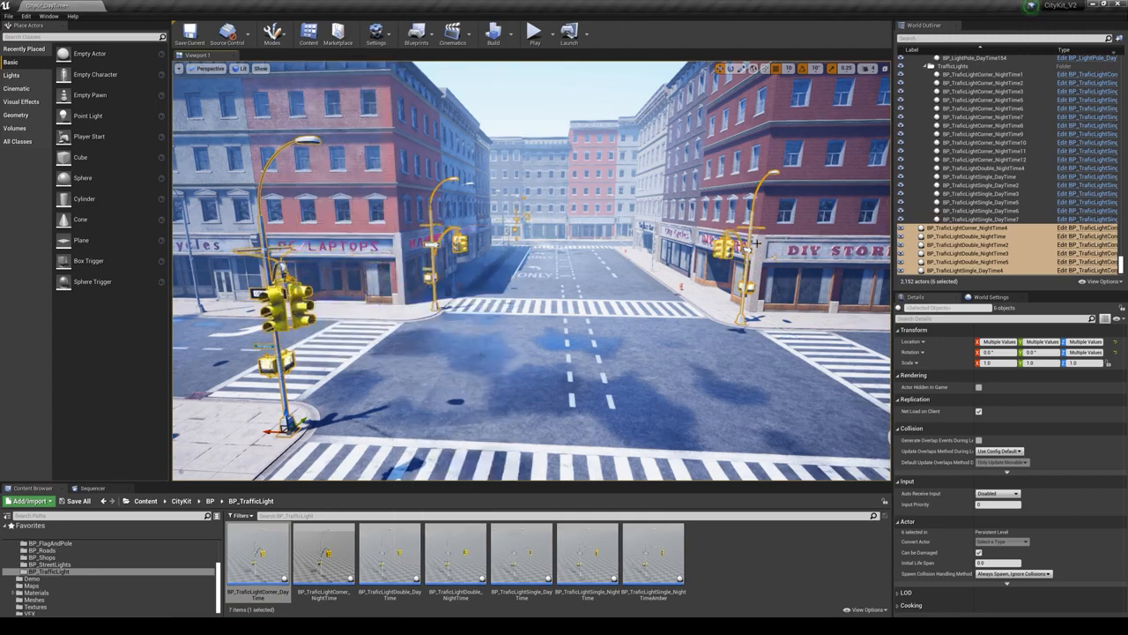
- Replace only the traffic light in front of the far red-brick corner building with BP_TraficLightSingle_DayTime
{"action": "left_click", "coordinate": [451, 279]}
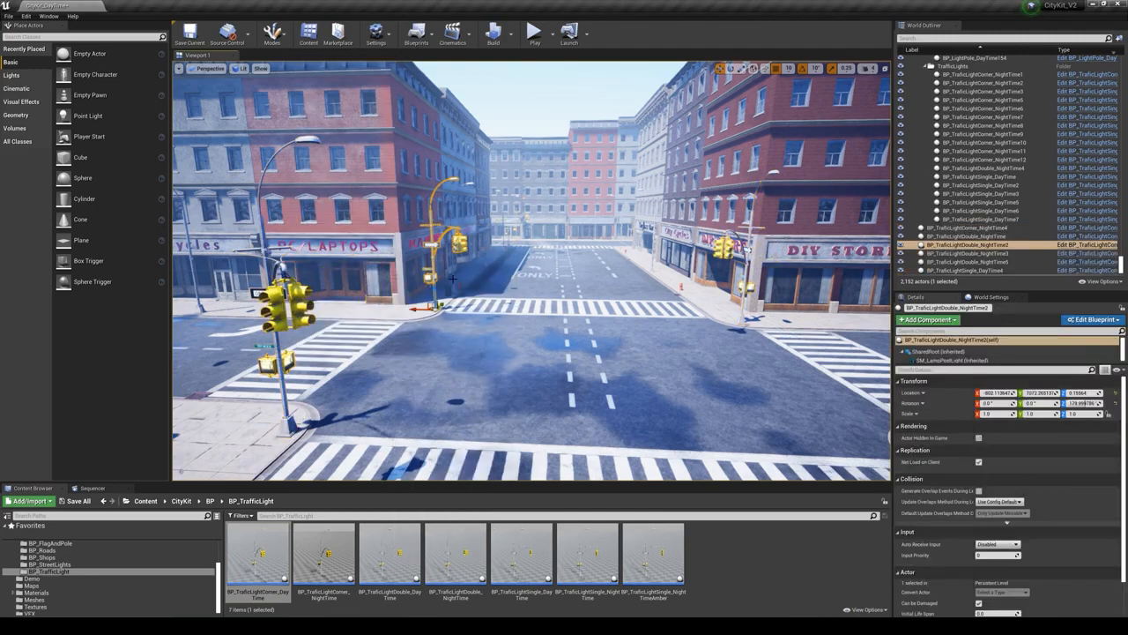
{"action": "left_click", "coordinate": [522, 555]}
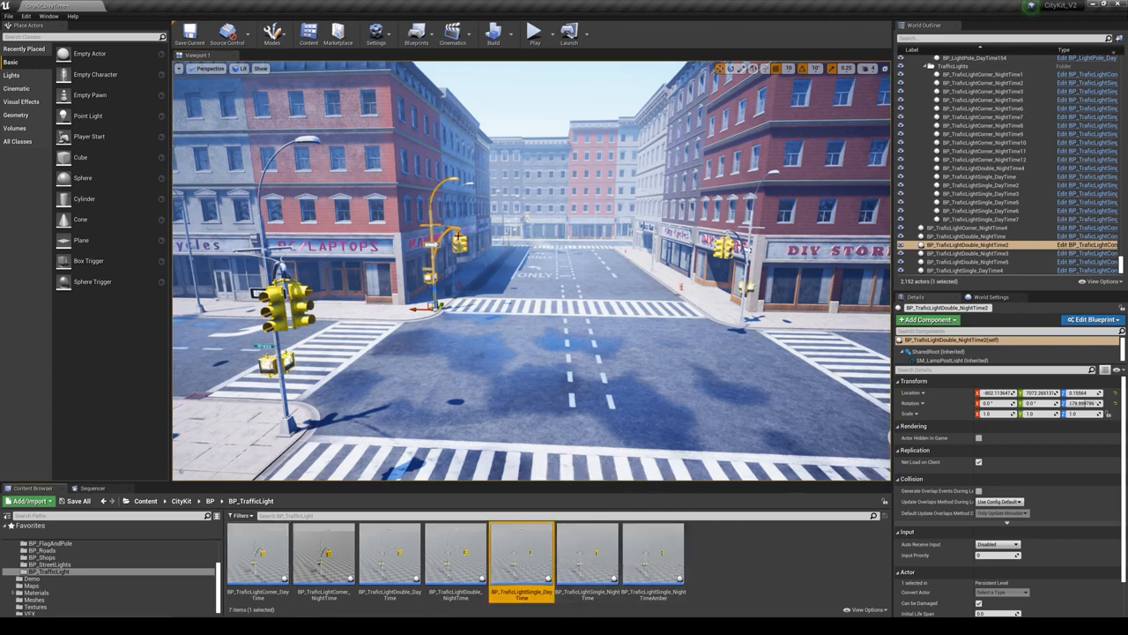
{"action": "right_click", "coordinate": [457, 239]}
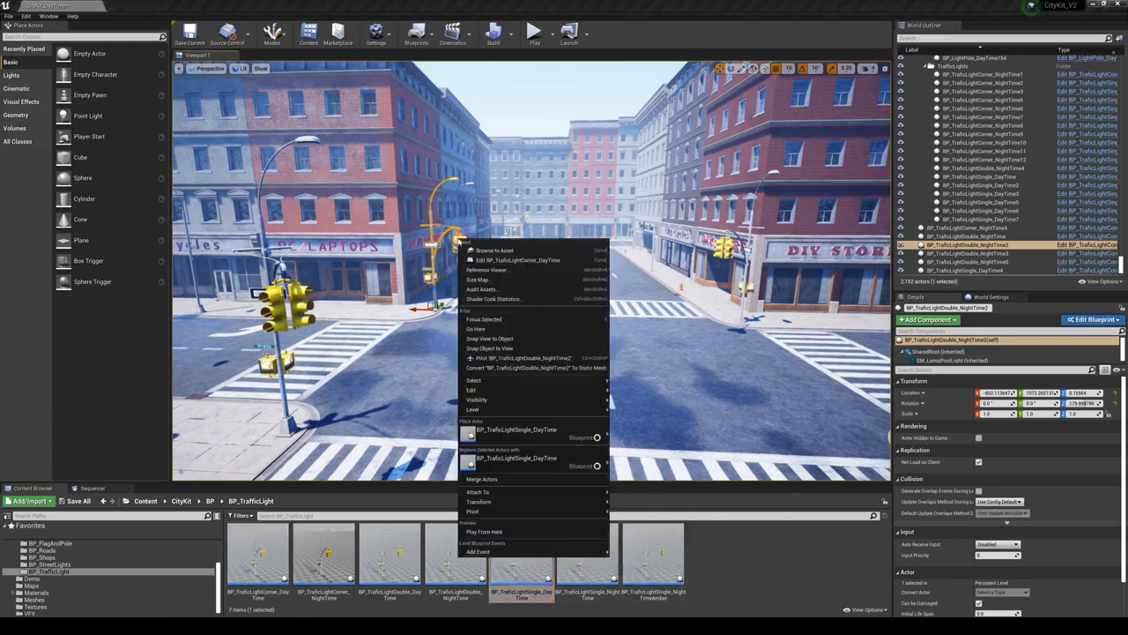
{"action": "left_click", "coordinate": [529, 465]}
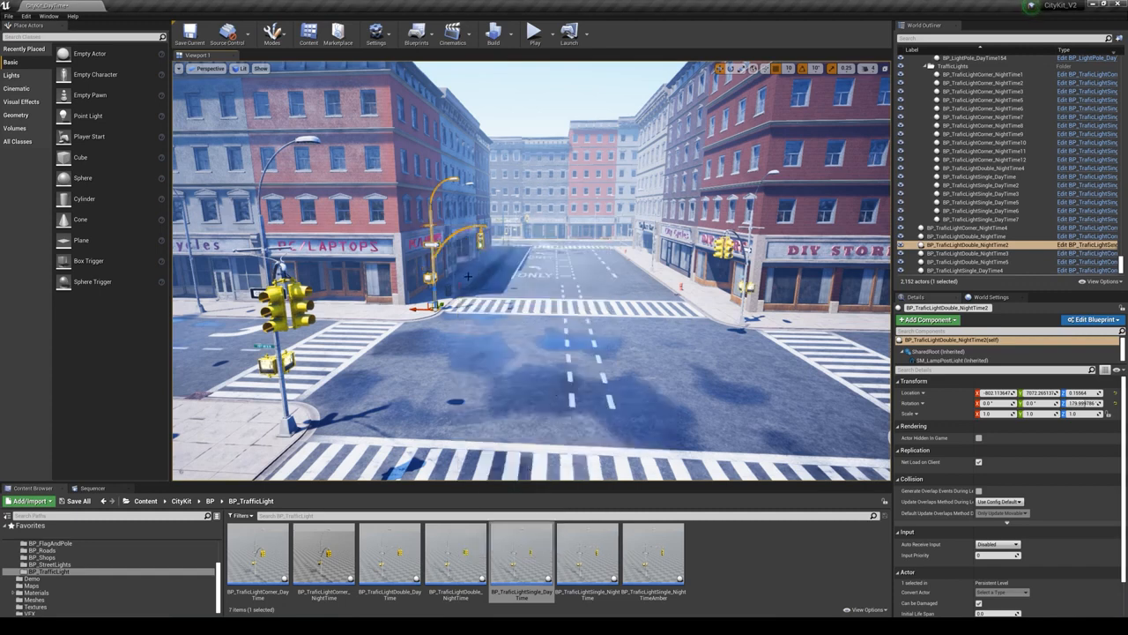
- Place a new BP_TraficLightSingle_DayTime in the intersection, rotate it about 180° around Z, and shift it toward the red-brick building's corner
{"action": "left_click_drag", "start_coordinate": [555, 541], "coordinate": [542, 318]}
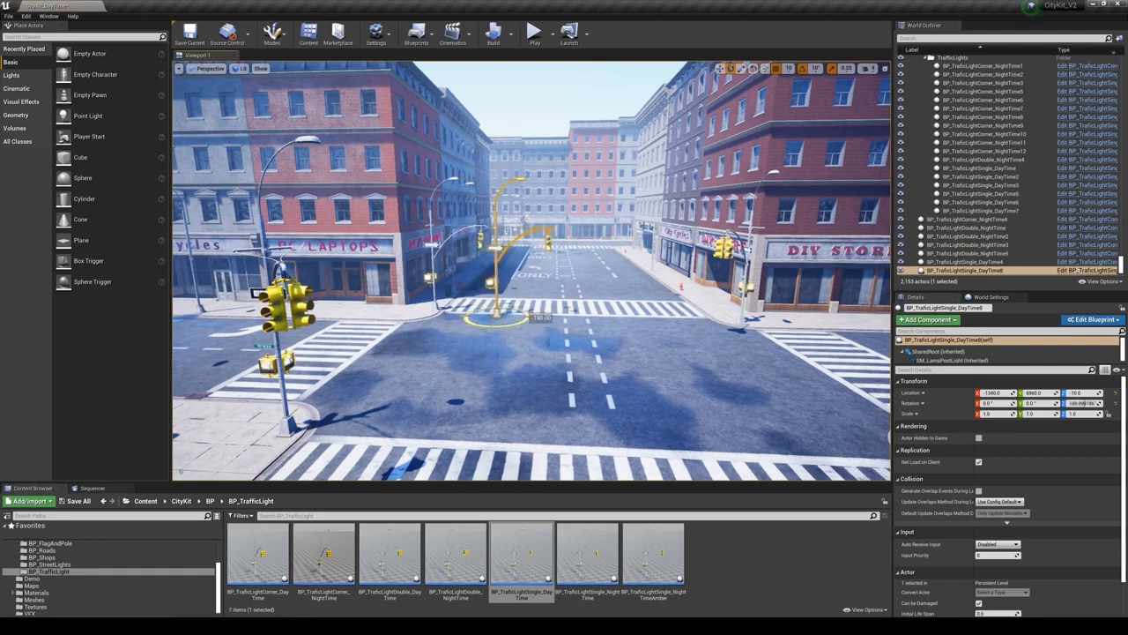
{"action": "key", "text": "w"}
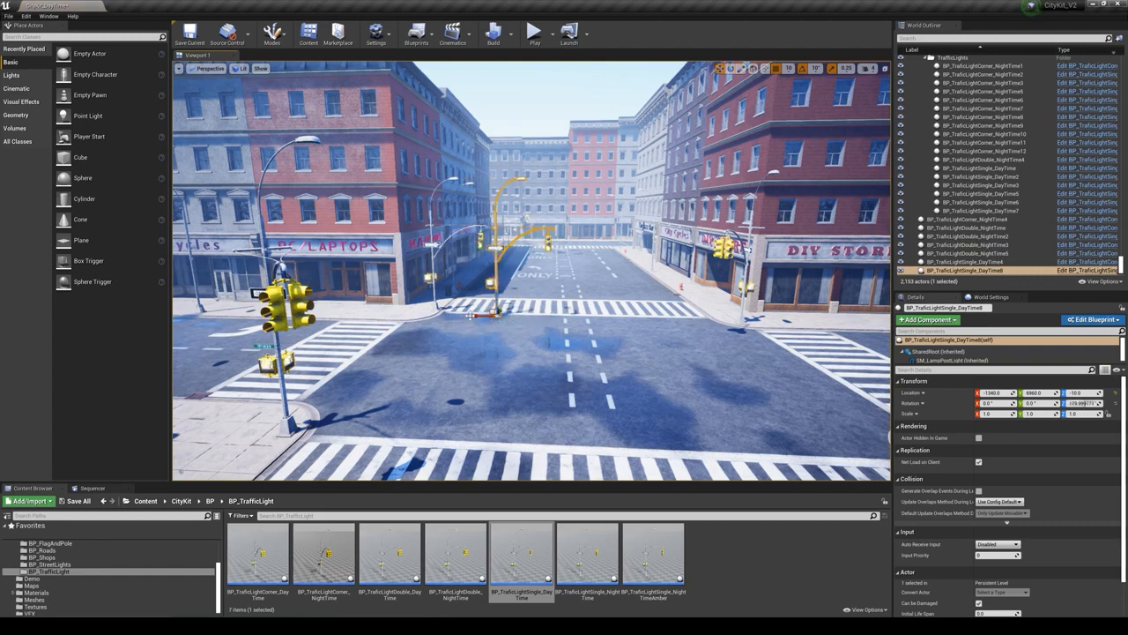
{"action": "left_click_drag", "start_coordinate": [472, 316], "coordinate": [387, 310]}
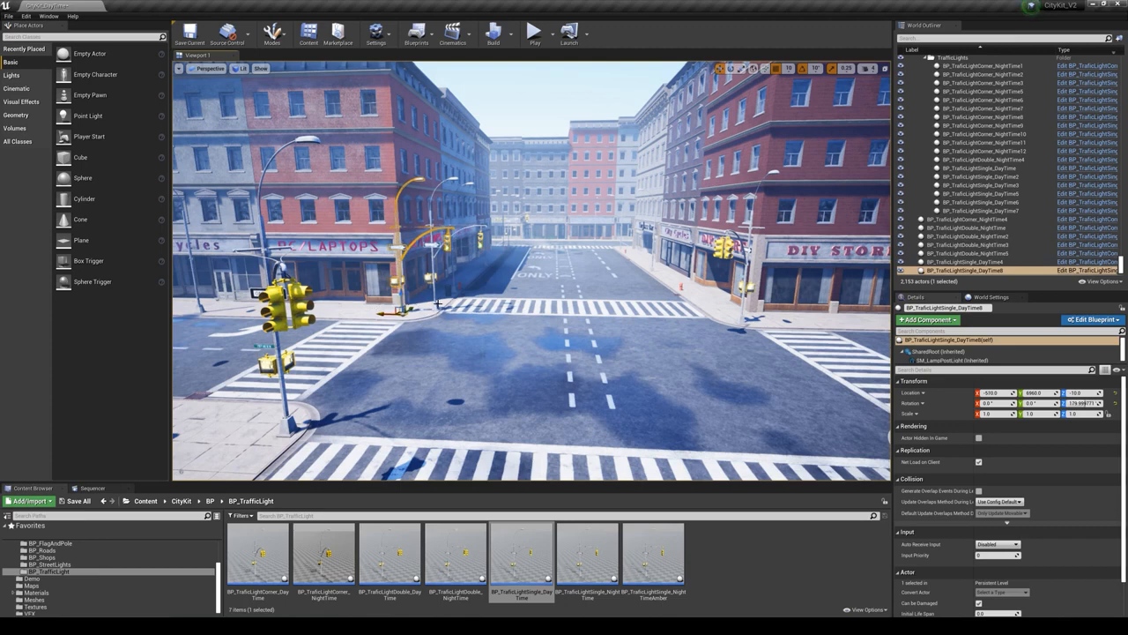
- Delete the existing traffic light at the red-brick building's corner and move the newly placed one into its spot
{"action": "left_click", "coordinate": [433, 252]}
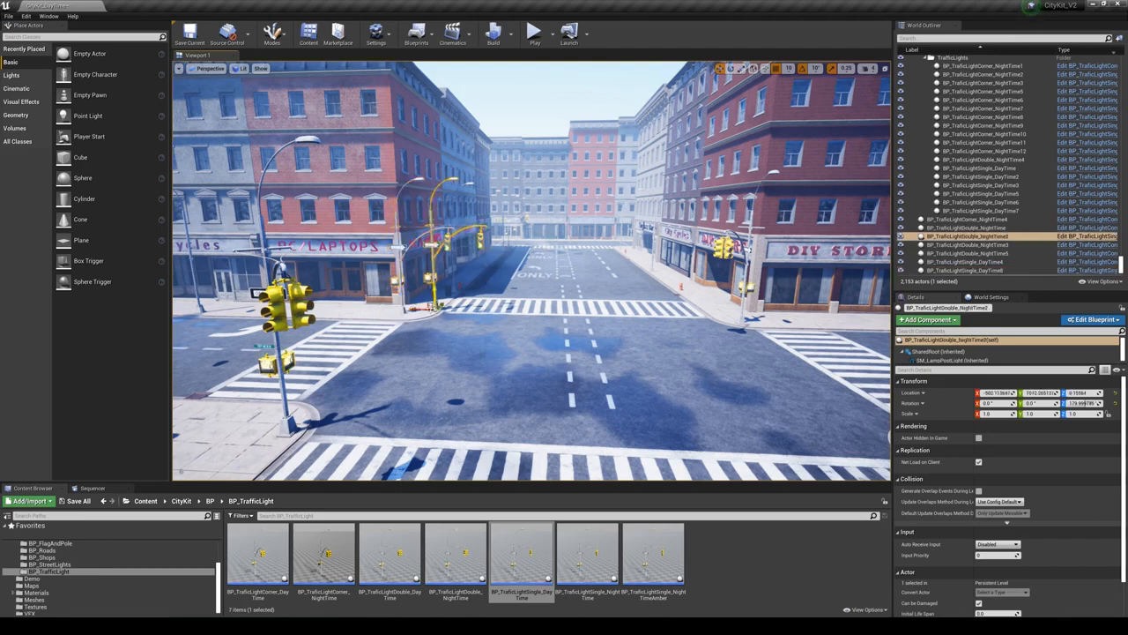
{"action": "left_click", "coordinate": [400, 311]}
{"action": "left_click_drag", "start_coordinate": [381, 315], "coordinate": [379, 286]}
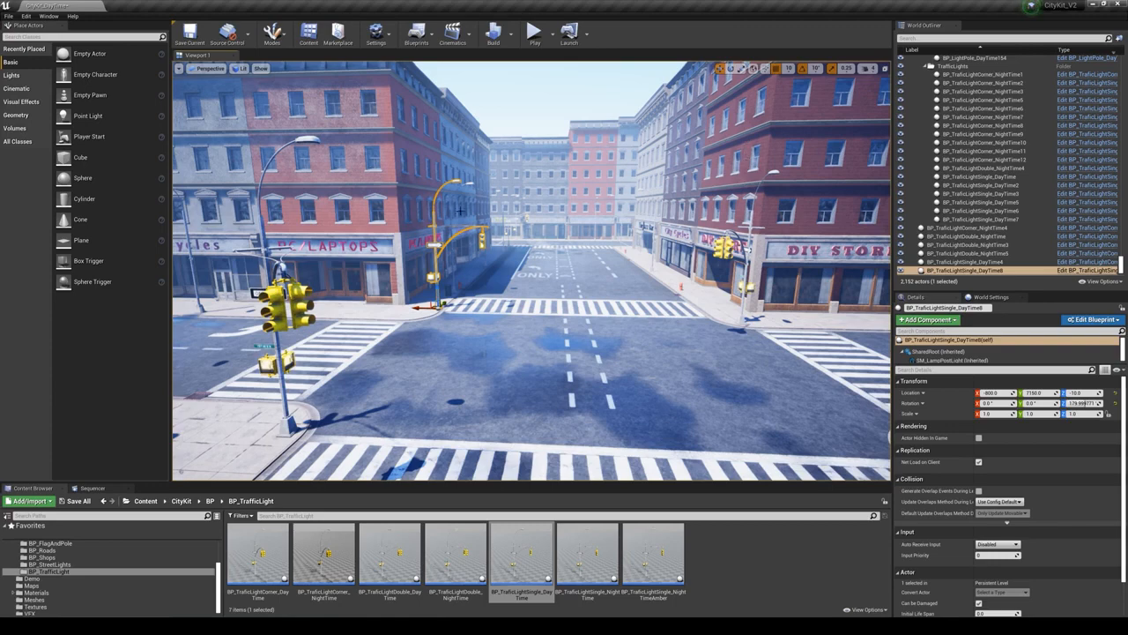
- Select the red-brick PC/Laptops corner building and browse to its prefab asset in the BP_Buildings_Shops folder
{"action": "left_click", "coordinate": [382, 215]}
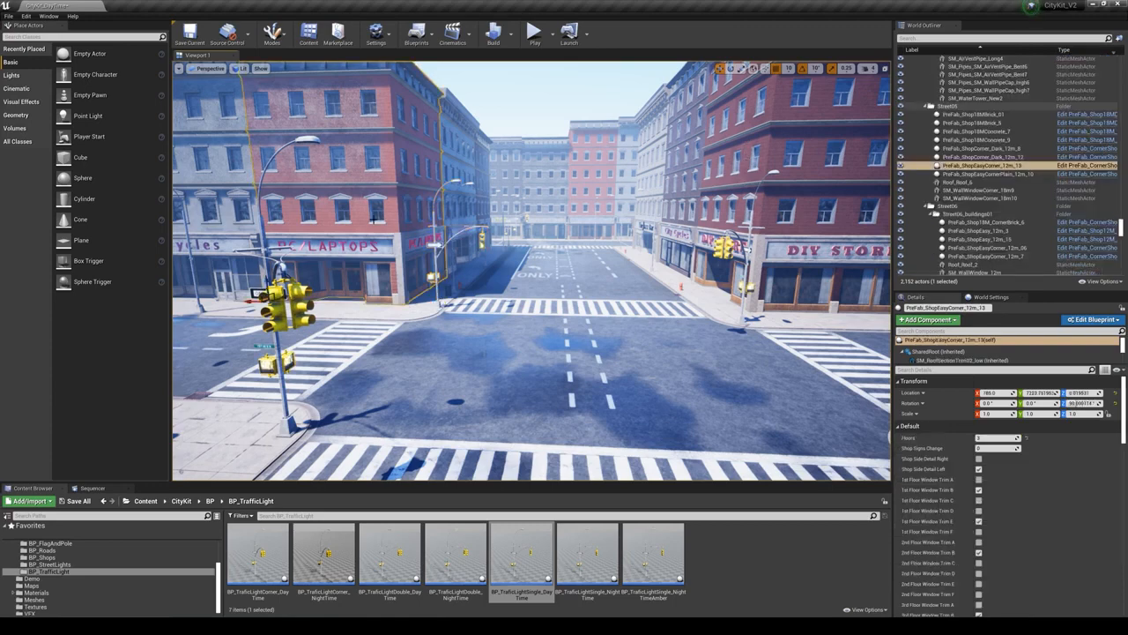
{"action": "right_click", "coordinate": [374, 221]}
{"action": "left_click", "coordinate": [414, 232]}
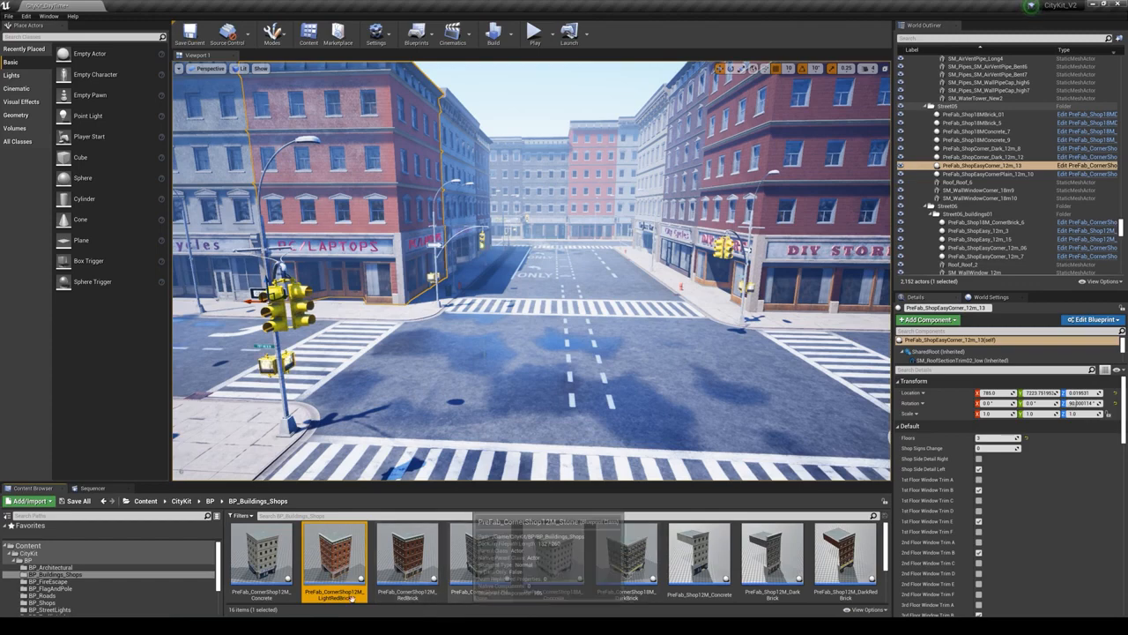
- Replace the selected red-brick corner building with PreFab_CornerShop12M_Concrete
{"action": "left_click", "coordinate": [262, 555]}
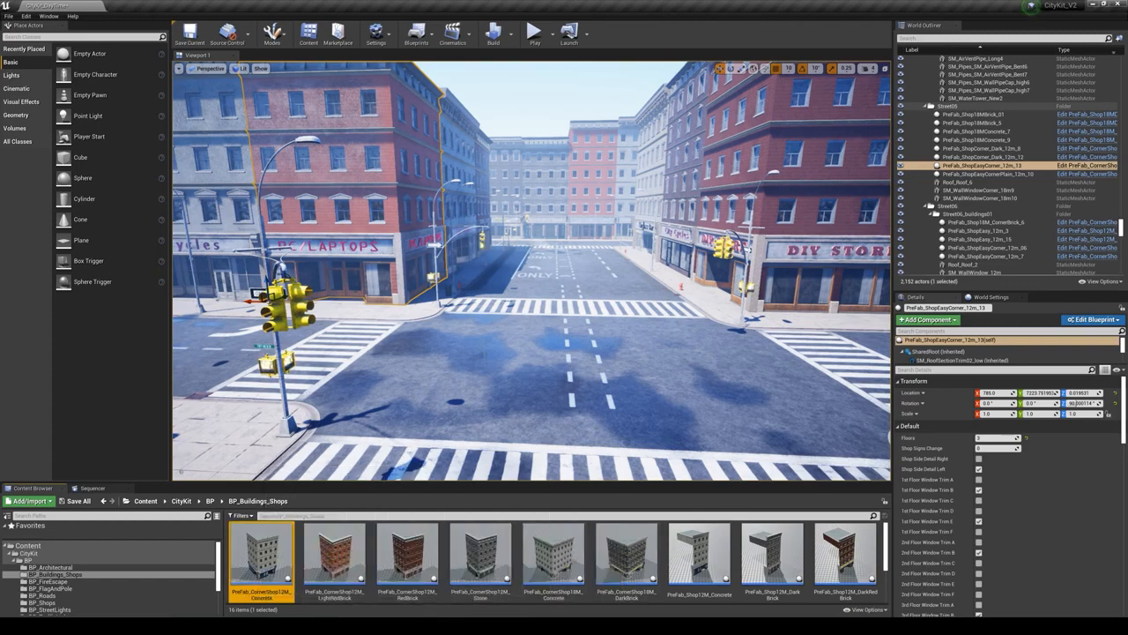
{"action": "right_click", "coordinate": [396, 238]}
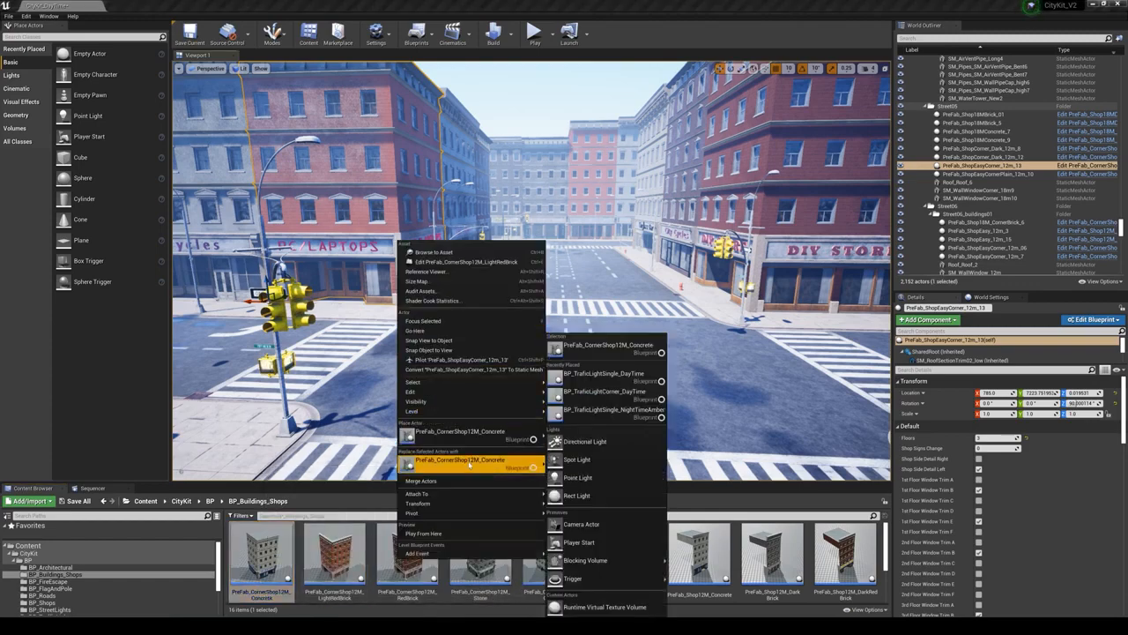
{"action": "left_click", "coordinate": [470, 461]}
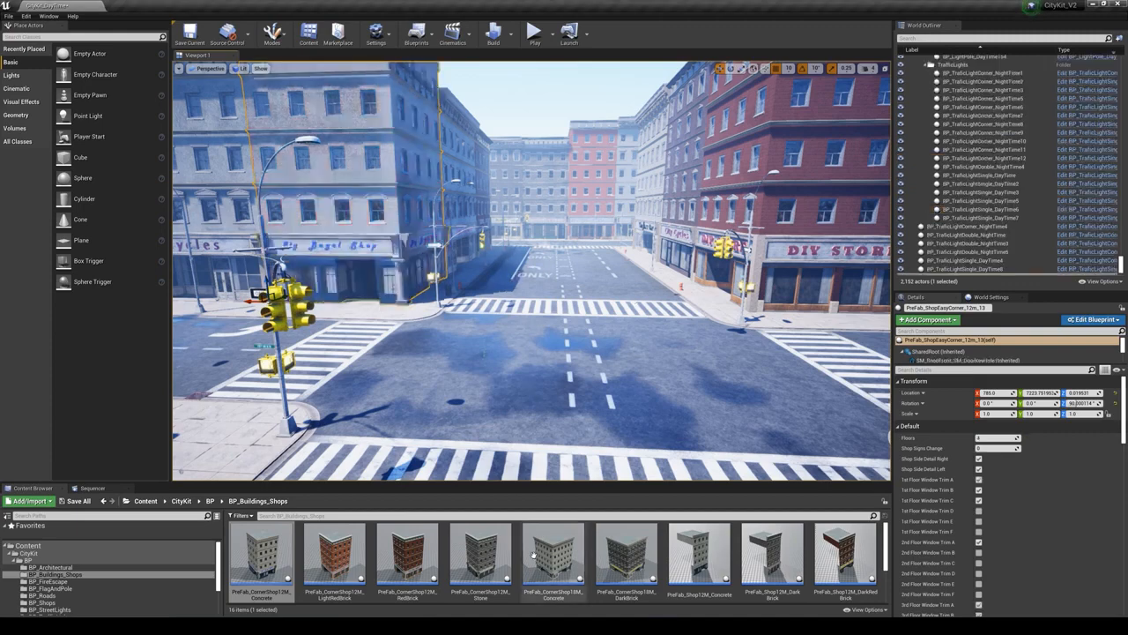
- Replace the corner building with PreFab_CornerShop12M_Stone
{"action": "left_click_drag", "start_coordinate": [484, 565], "coordinate": [490, 567]}
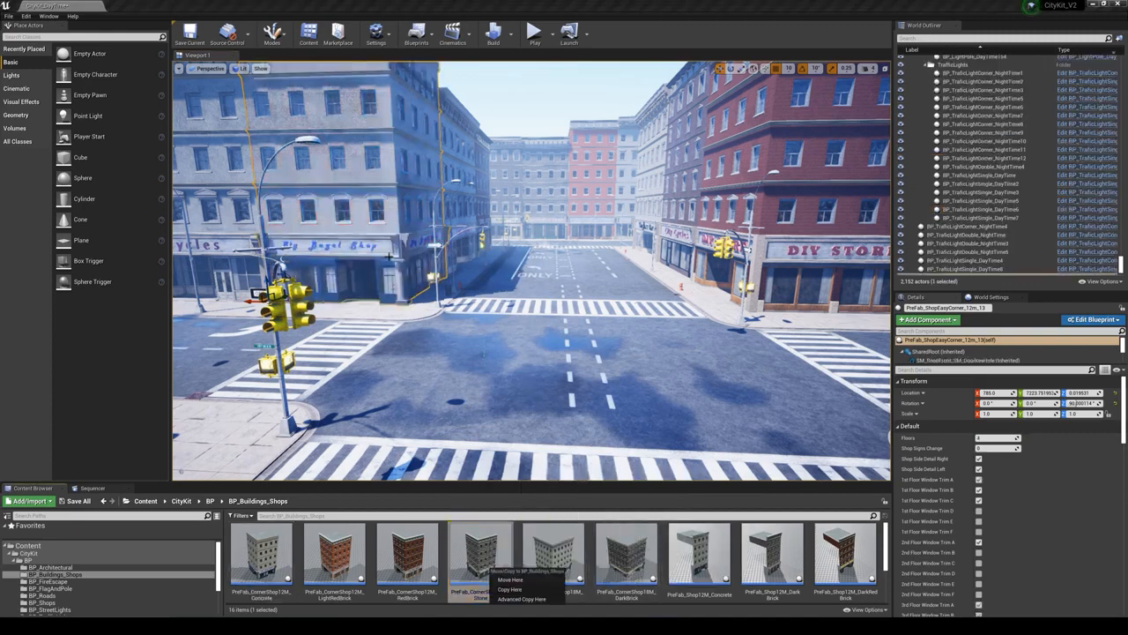
{"action": "left_click", "coordinate": [373, 238]}
{"action": "right_click", "coordinate": [373, 238]}
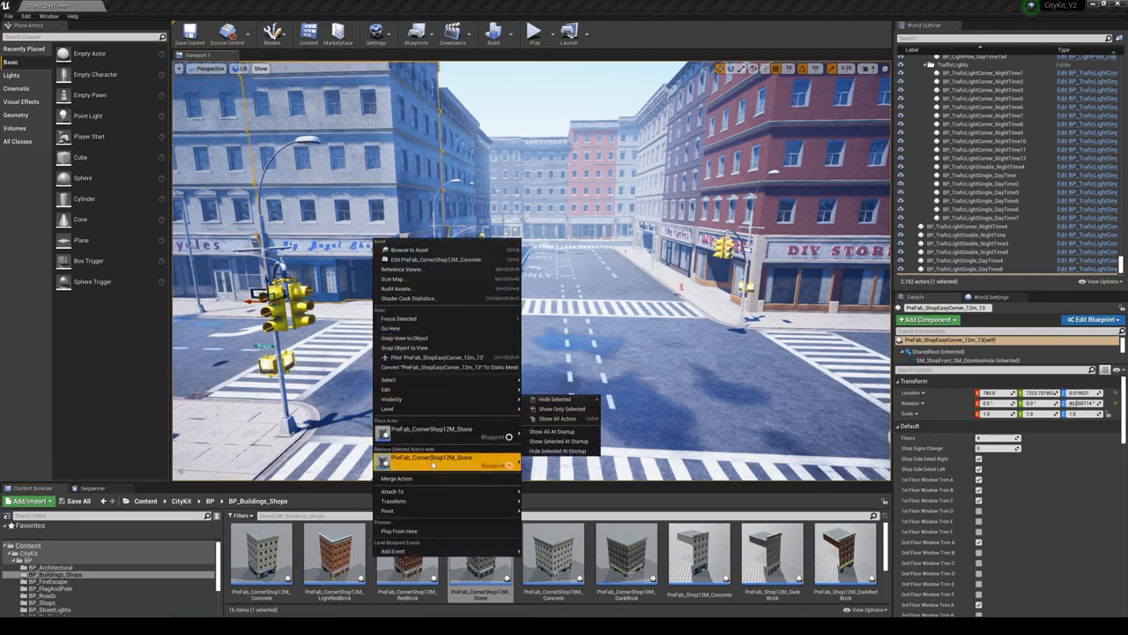
{"action": "left_click", "coordinate": [432, 457]}
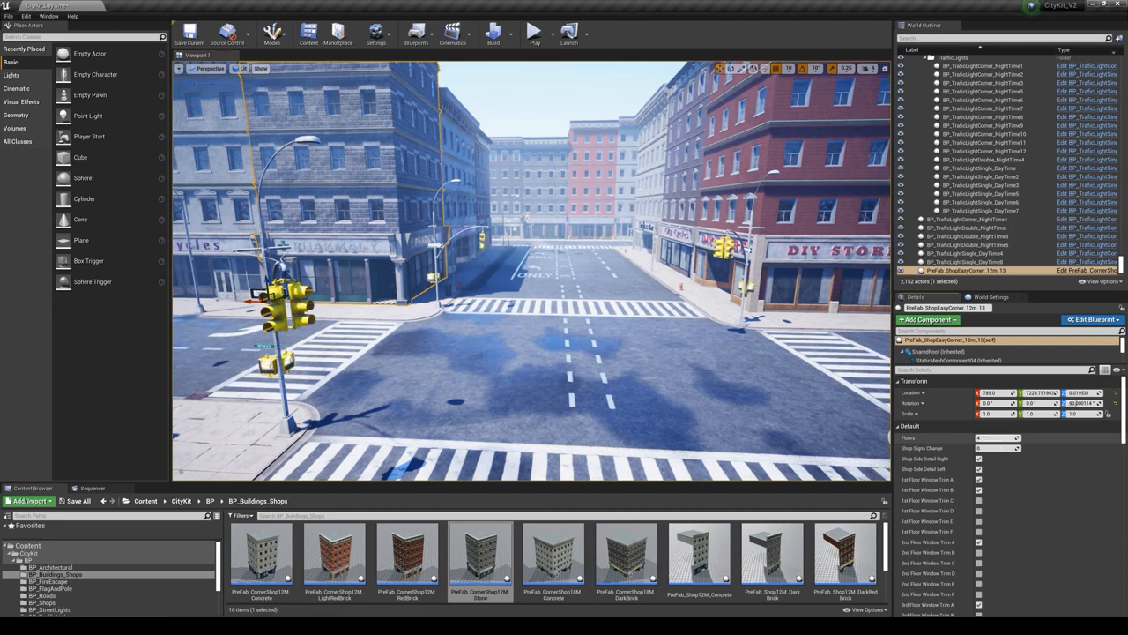
- Set the stone corner building's Floors to 3 and its Shop Signs Change to 6
{"action": "left_click_drag", "start_coordinate": [996, 438], "coordinate": [989, 438]}
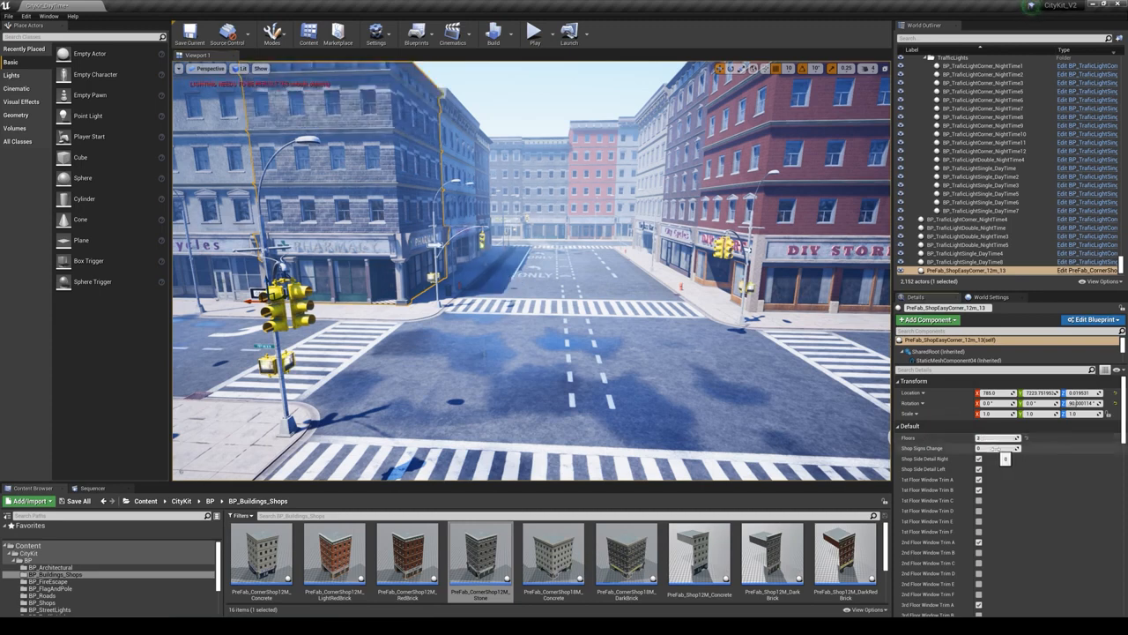
{"action": "left_click_drag", "start_coordinate": [996, 448], "coordinate": [1027, 448]}
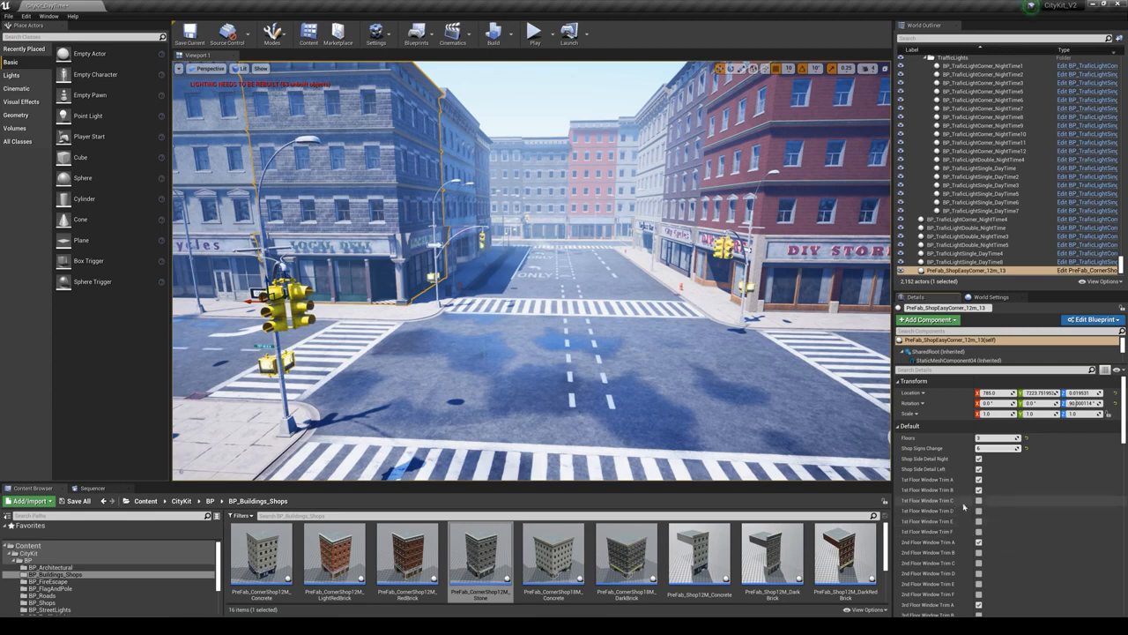
- Turn the building's Shop Side Detail Right and Shop Side Detail Left options off and back on
{"action": "left_click", "coordinate": [978, 458]}
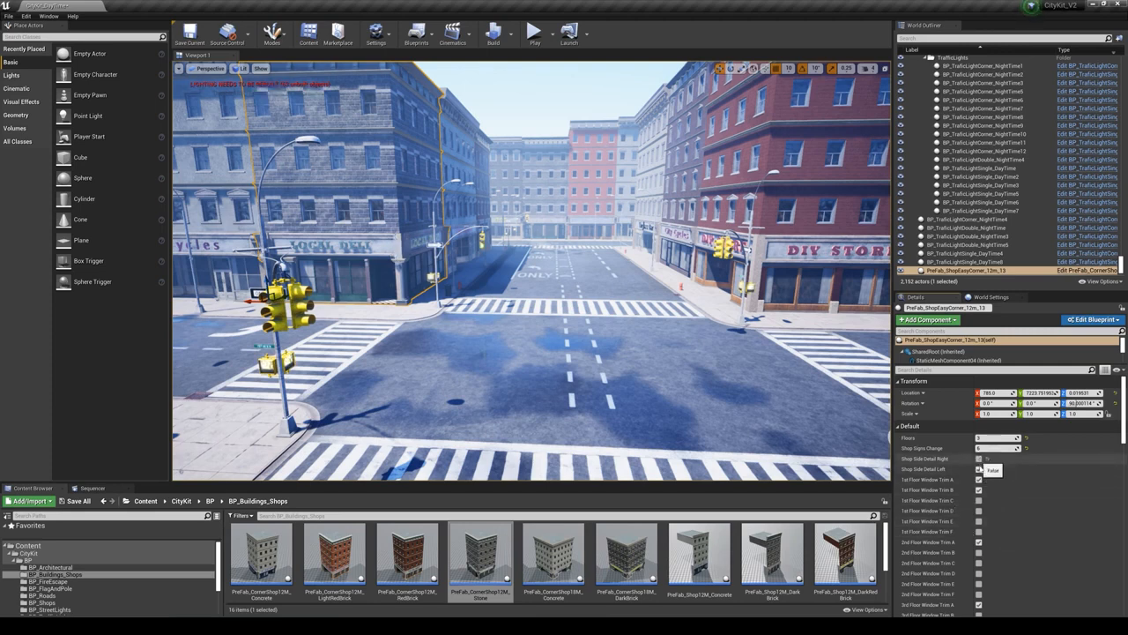
{"action": "left_click", "coordinate": [978, 469]}
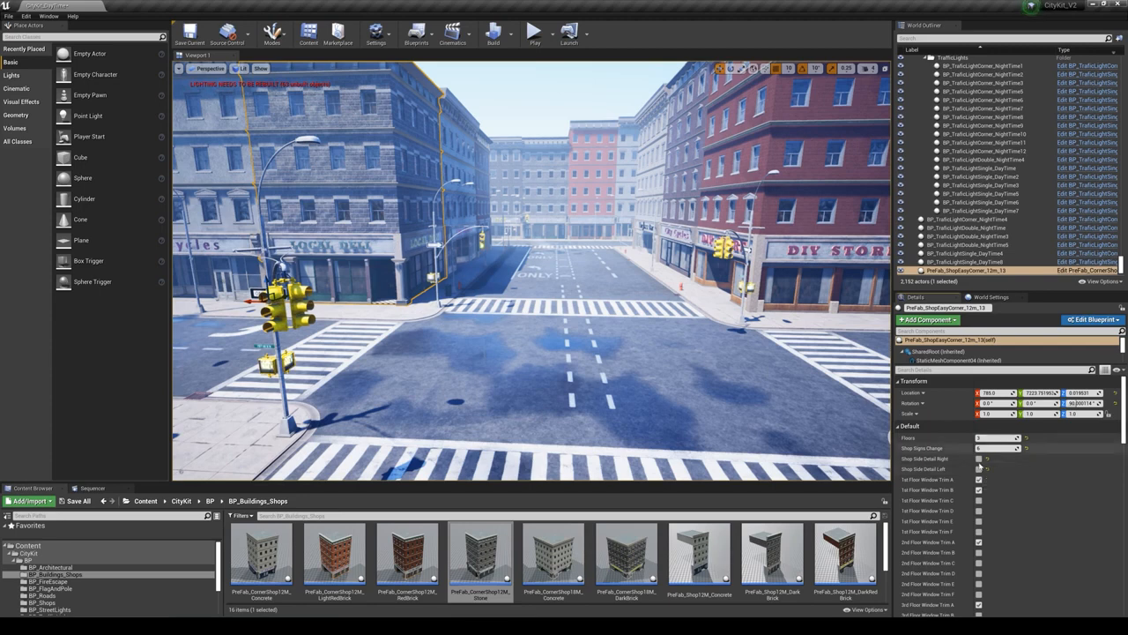
{"action": "left_click", "coordinate": [978, 458]}
{"action": "left_click", "coordinate": [978, 469]}
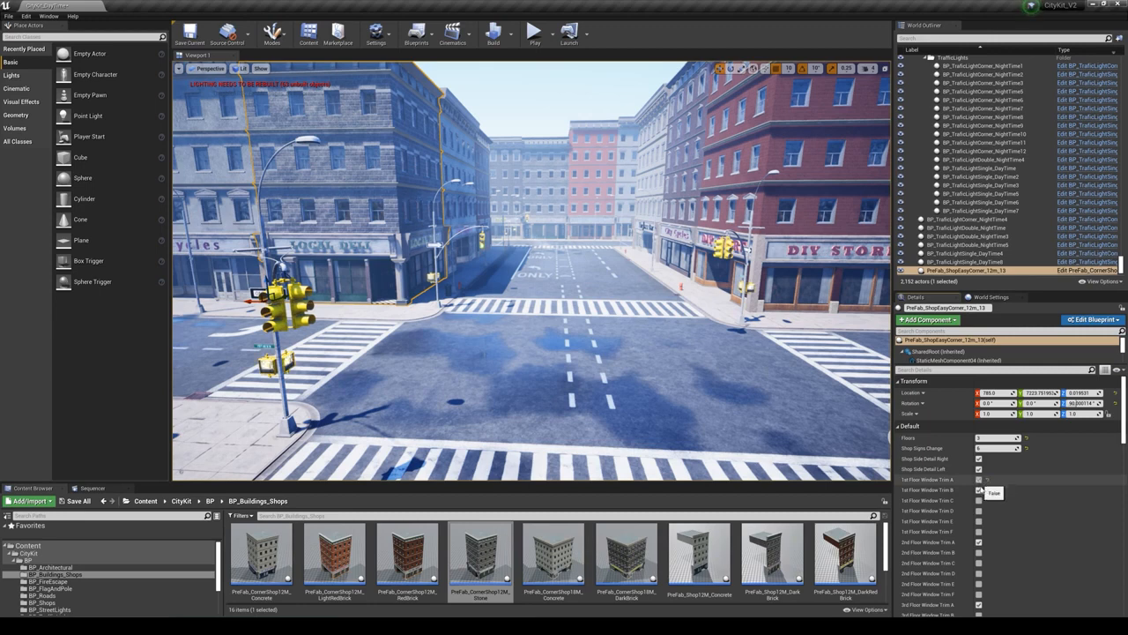
- Turn off the stone corner building's 1st Floor Window Trim A and B options and turn on 1st Floor Window Trim D
{"action": "left_click", "coordinate": [978, 480]}
{"action": "left_click", "coordinate": [978, 490]}
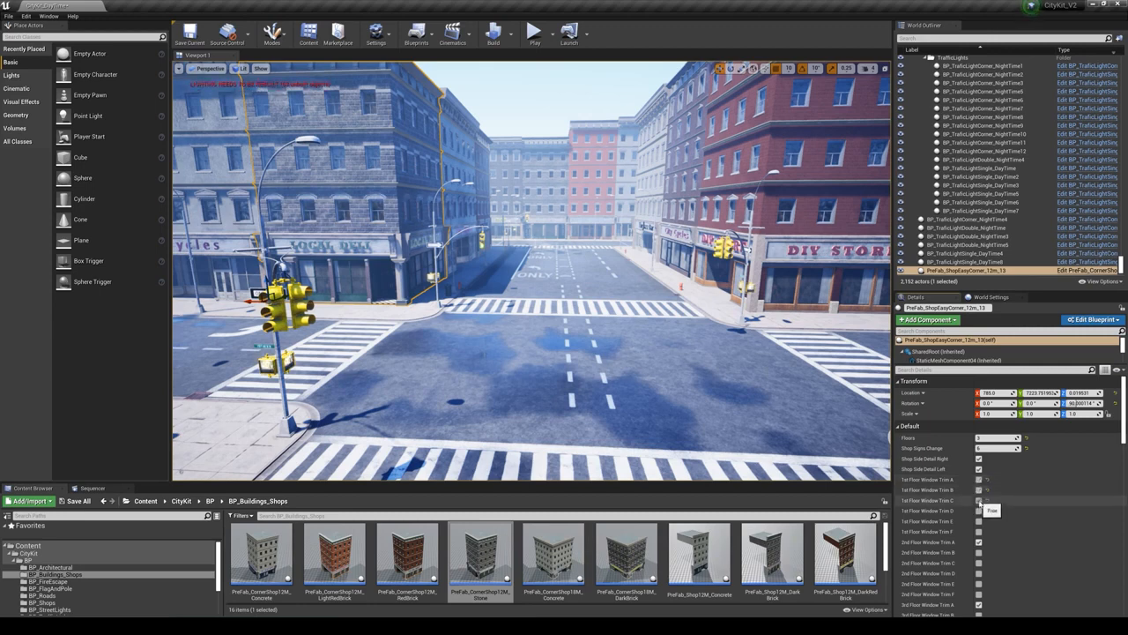
{"action": "left_click", "coordinate": [979, 500]}
{"action": "left_click", "coordinate": [978, 511]}
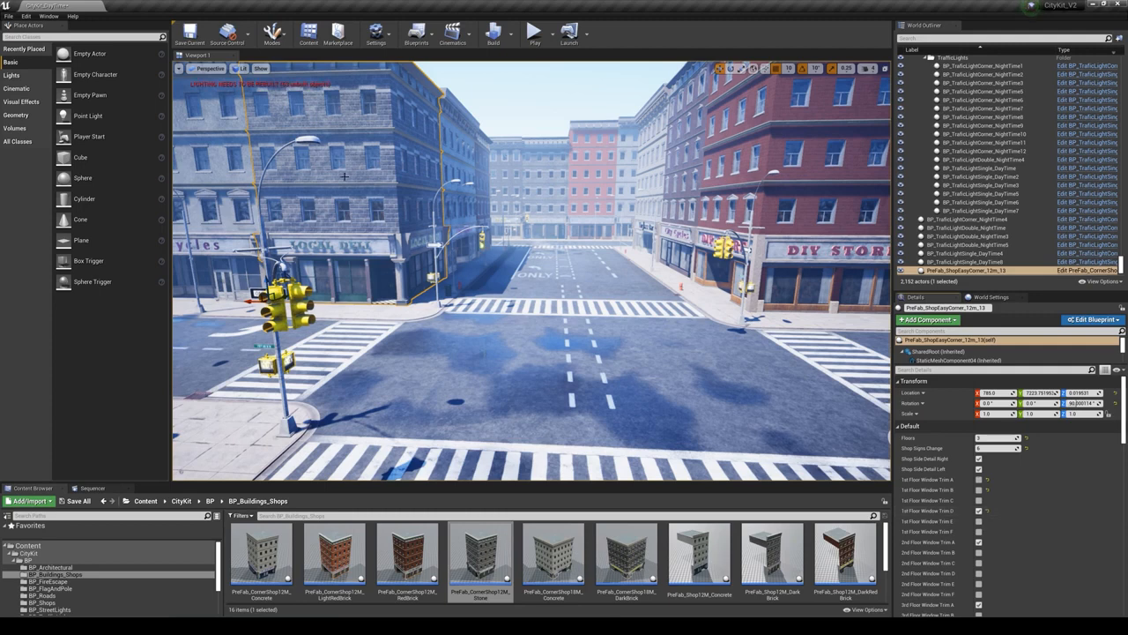
- Turn off the stone corner building's 3rd Floor Window Trim A and turn on 3rd Floor Window Trim B and C
{"action": "scroll", "coordinate": [969, 581], "scroll_direction": "down", "scroll_amount": 1}
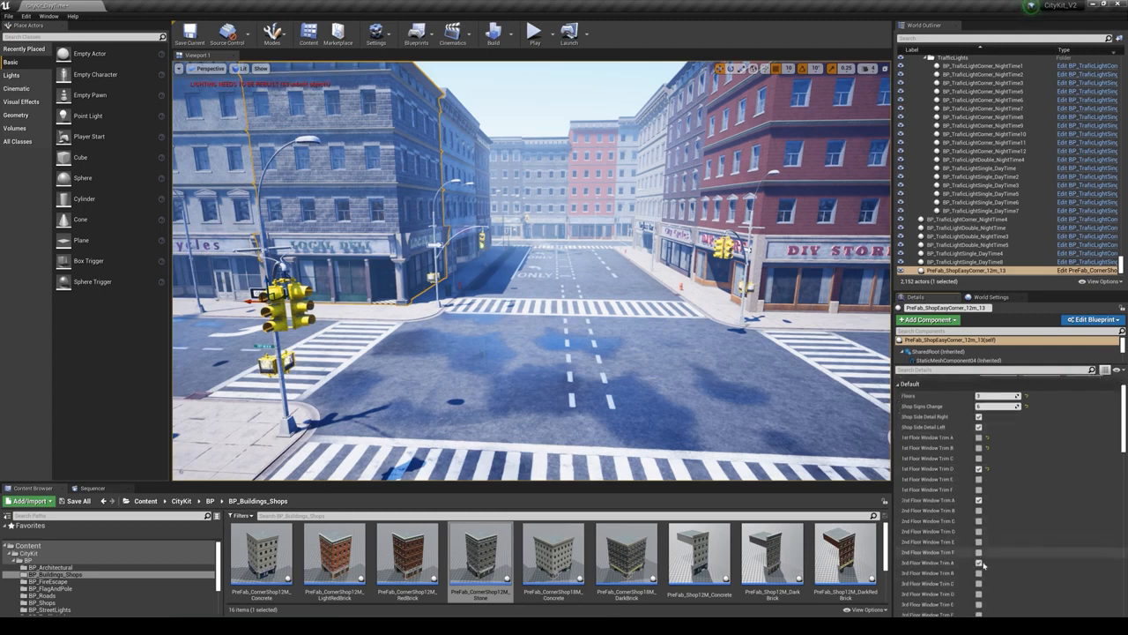
{"action": "left_click", "coordinate": [978, 562]}
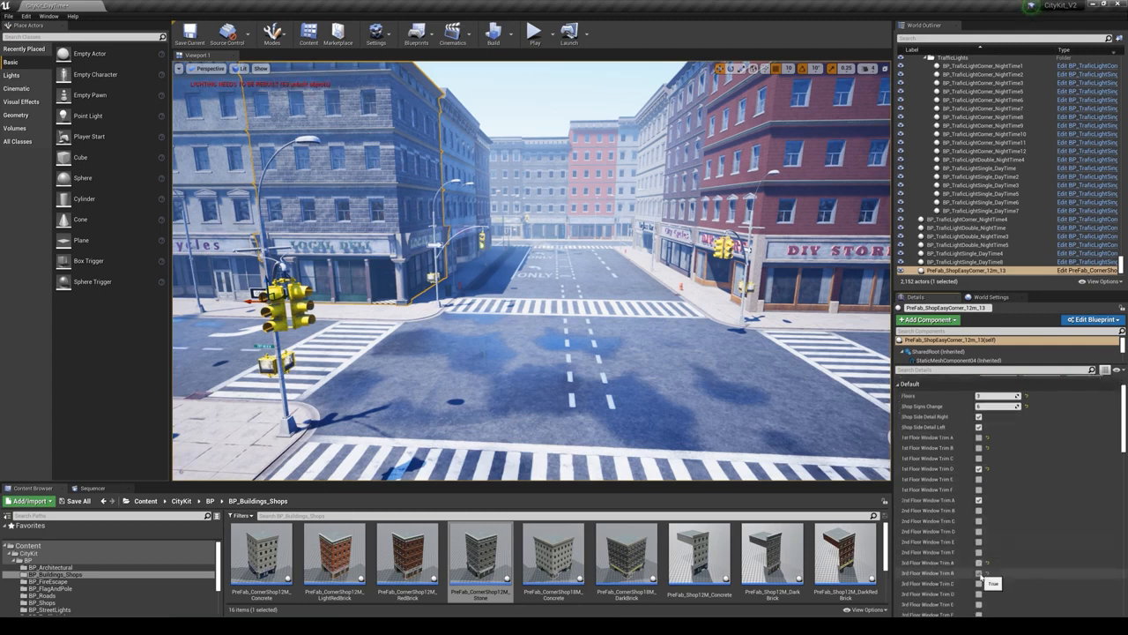
{"action": "left_click", "coordinate": [979, 583]}
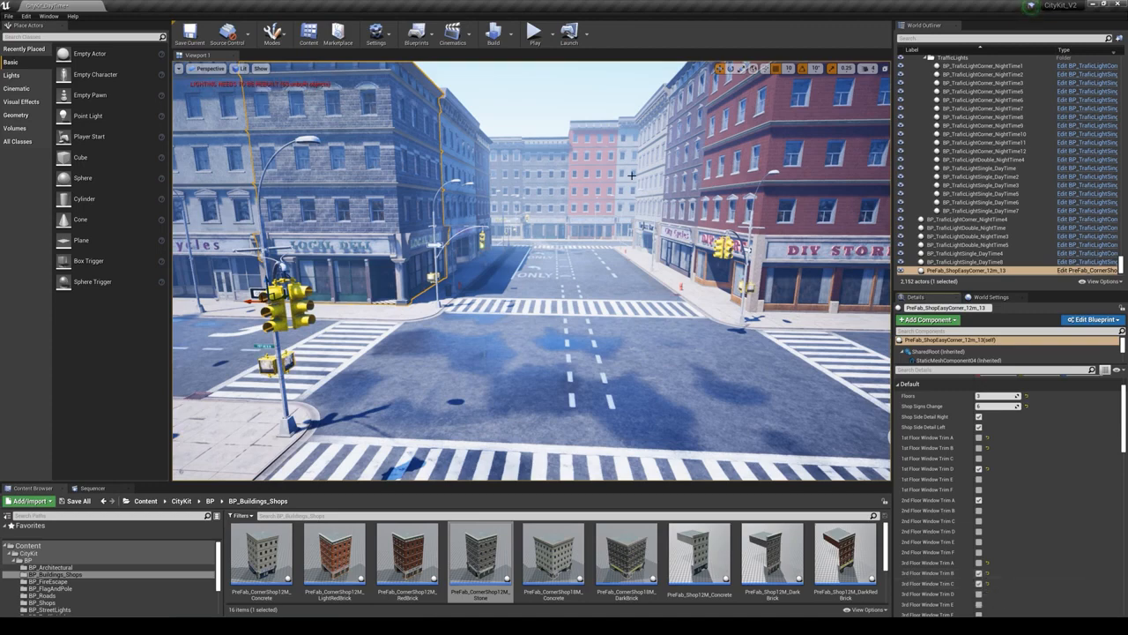
- Replace the red-brick corner building with the DIY Store sign with PreFab_CornerShop12M_Stone
{"action": "left_click", "coordinate": [792, 238]}
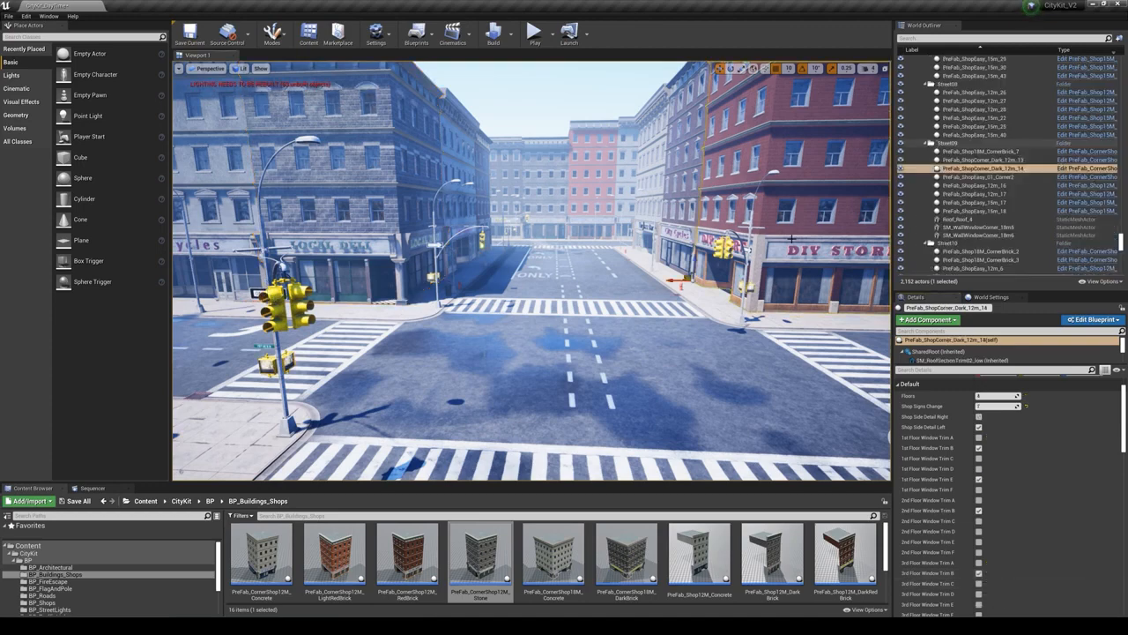
{"action": "right_click", "coordinate": [791, 238]}
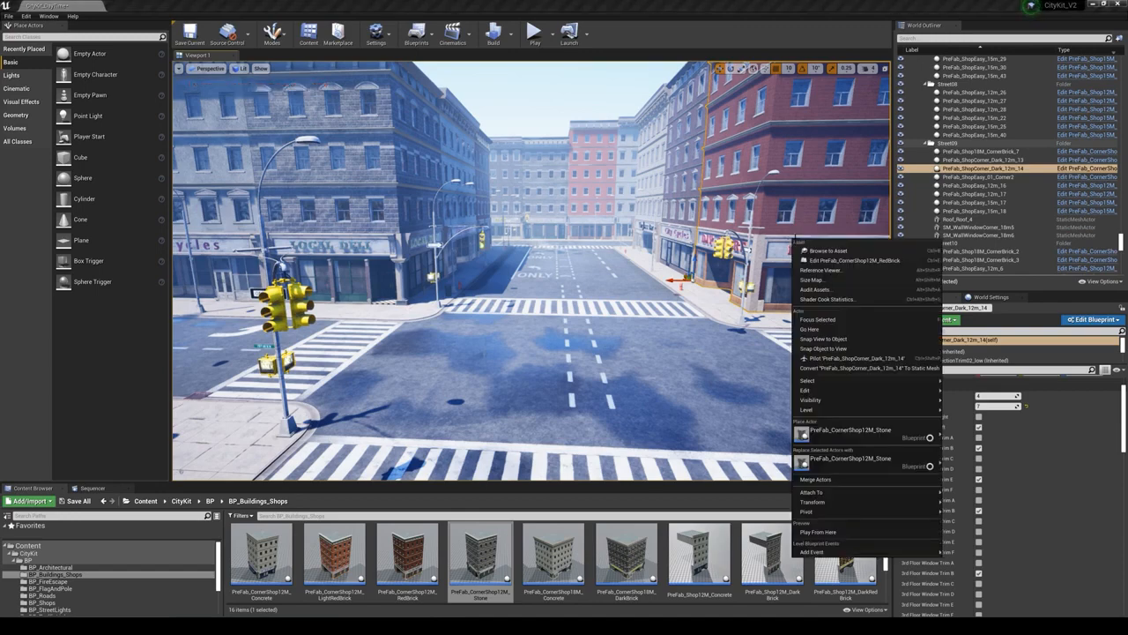
{"action": "left_click", "coordinate": [820, 250]}
{"action": "left_click", "coordinate": [261, 553]}
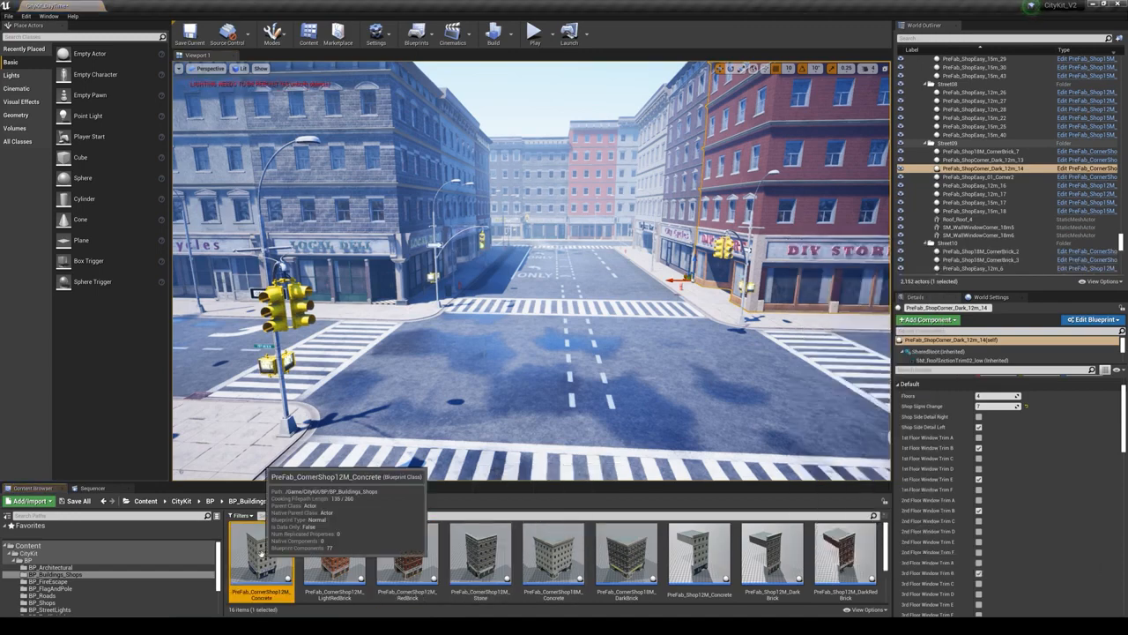
{"action": "left_click", "coordinate": [477, 559]}
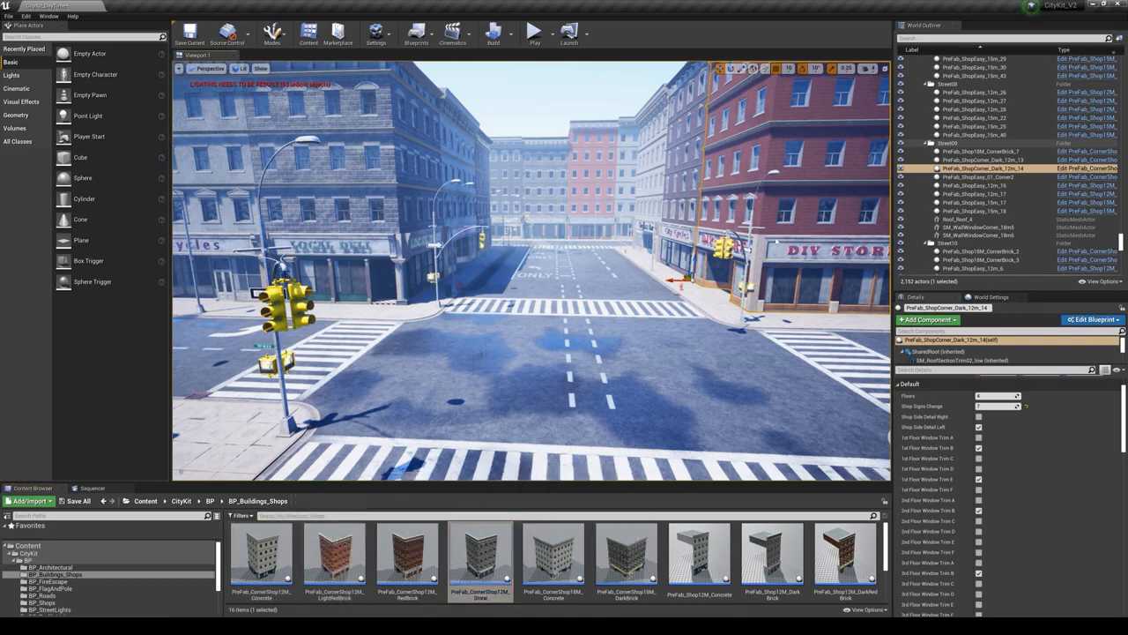
{"action": "right_click", "coordinate": [776, 239]}
{"action": "left_click", "coordinate": [832, 458]}
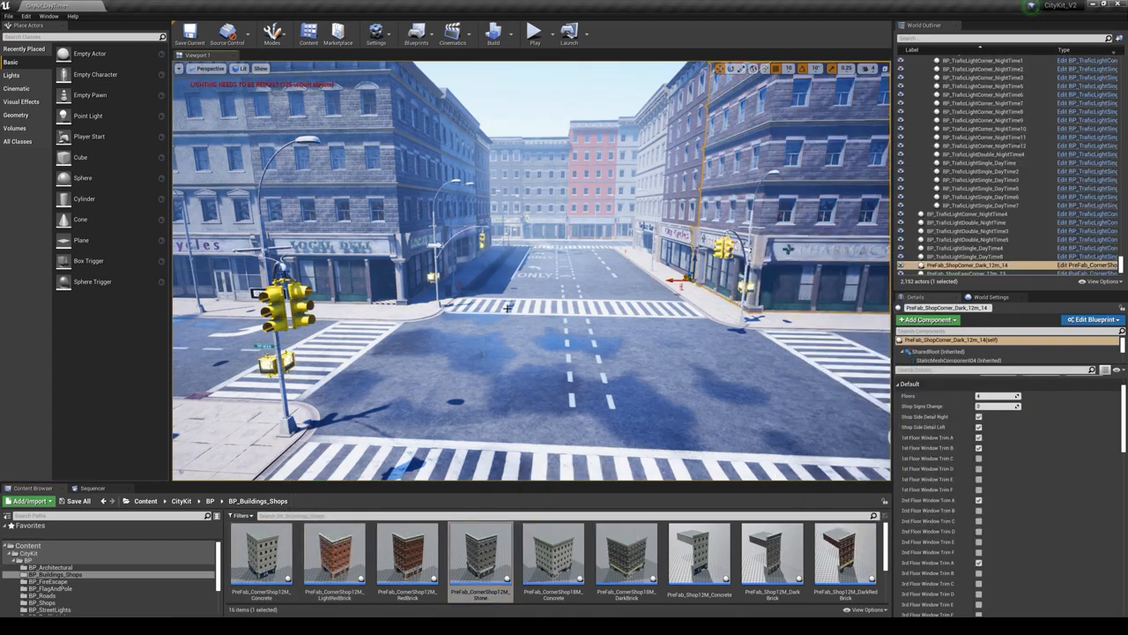